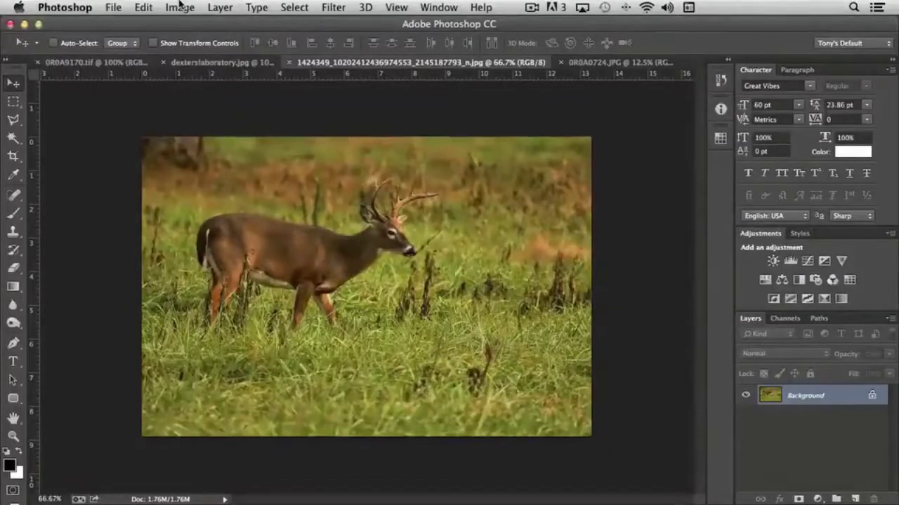
# Open the Indexed Color dialog from Image > Mode, showing Local (Selective), 256 colors, Diffusion 75%
pyautogui.click(178, 7)
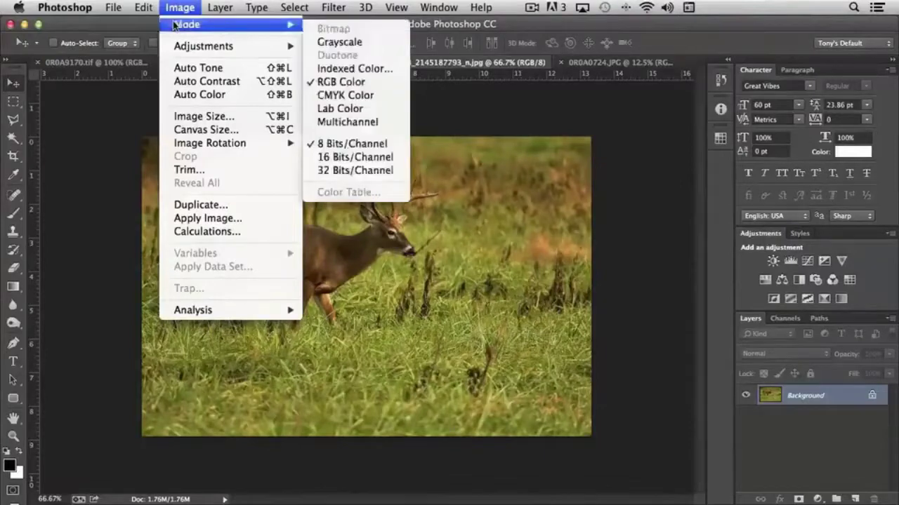
pyautogui.moveTo(192, 27)
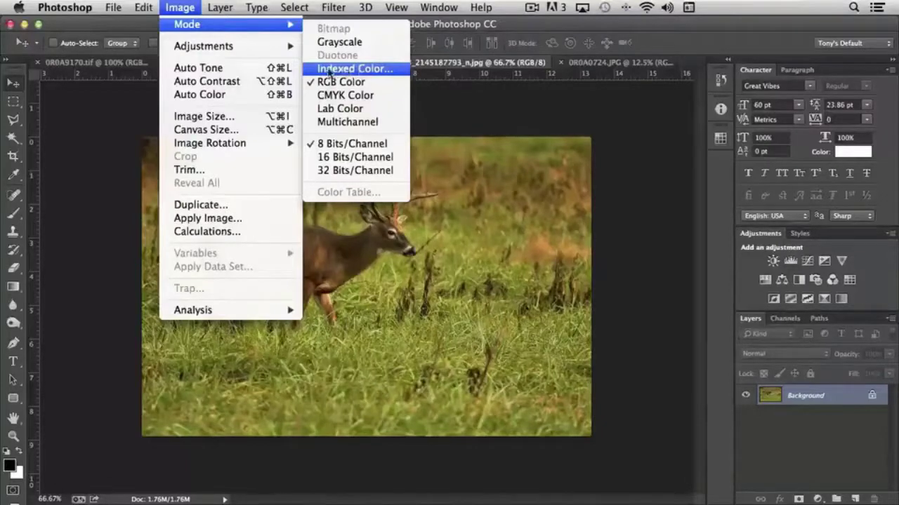
pyautogui.click(346, 69)
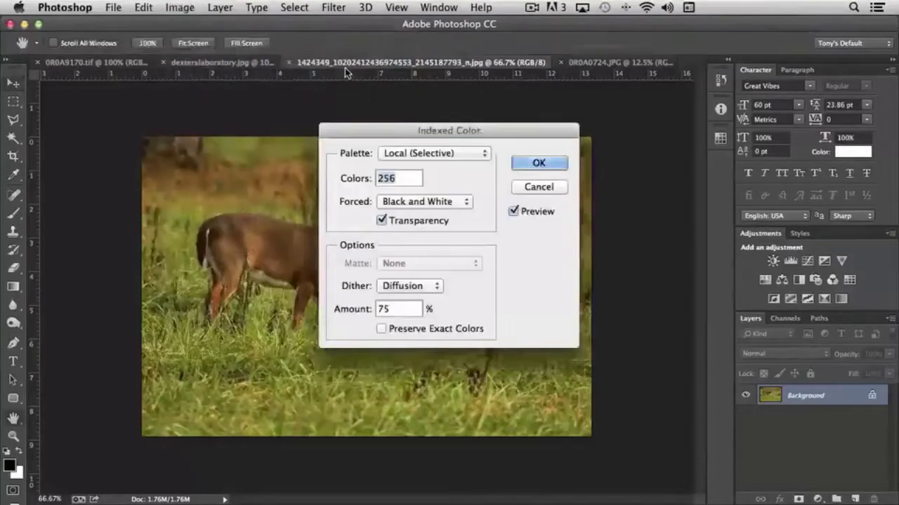
# Convert the deer photo to 16-colour Local (Selective) indexed, then undo back to RGB
pyautogui.click(410, 178)
pyautogui.doubleClick(412, 178)
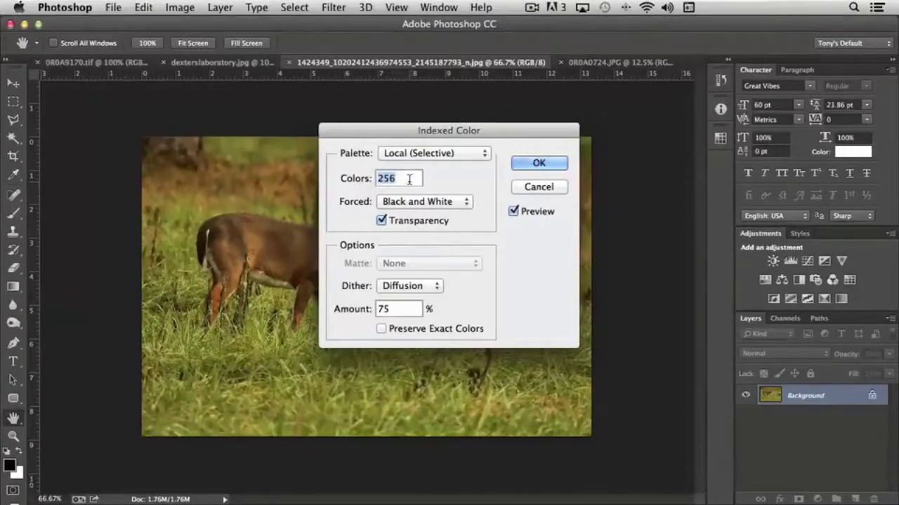
pyautogui.click(451, 156)
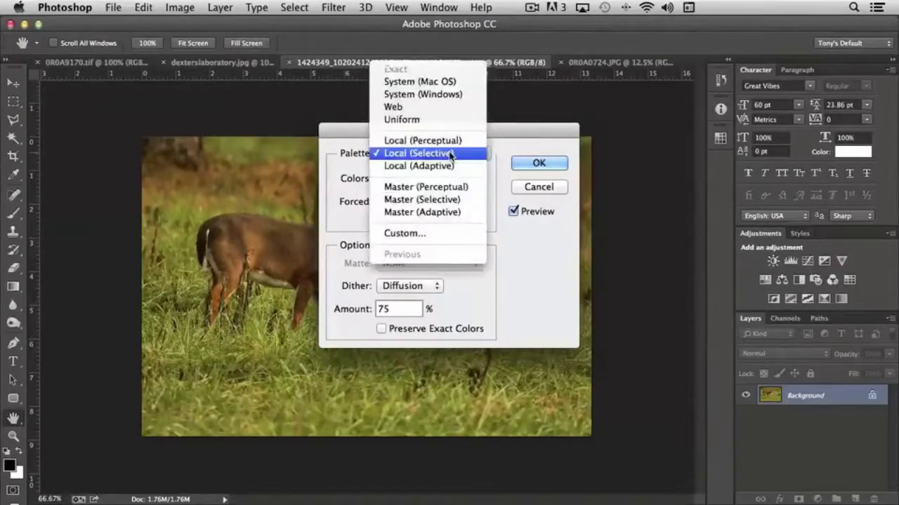
pyautogui.click(500, 253)
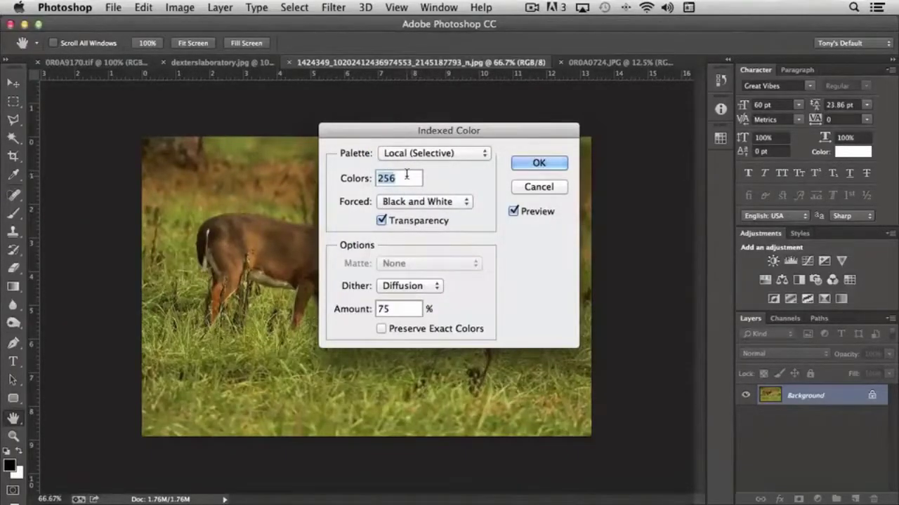
pyautogui.write('16')
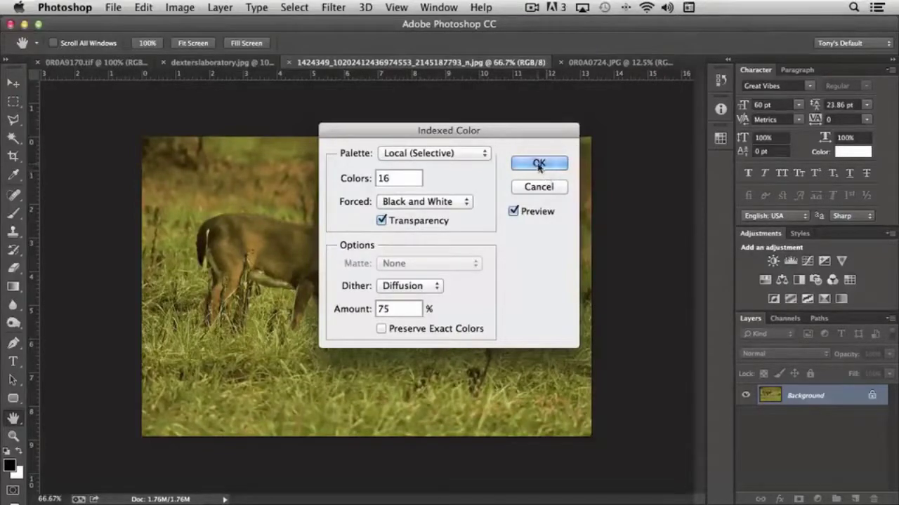
pyautogui.click(539, 165)
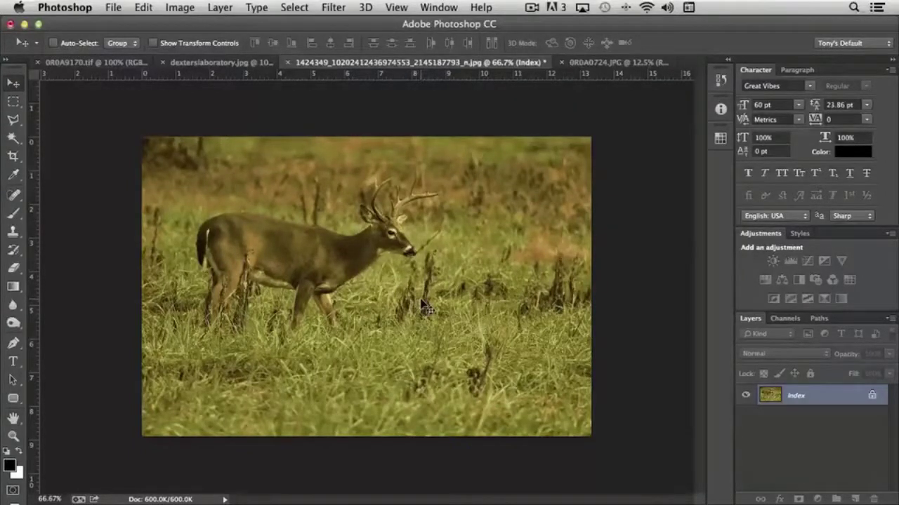
pyautogui.press('super+z')
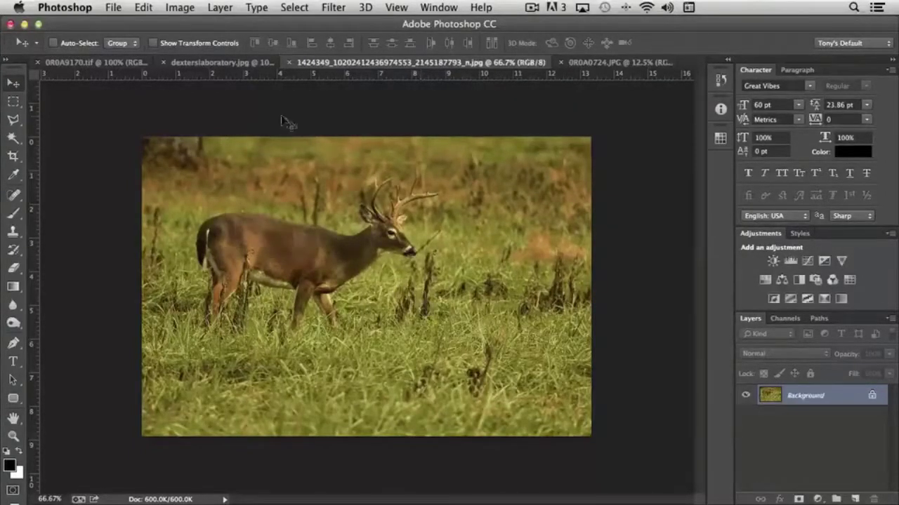
pyautogui.click(180, 8)
pyautogui.moveTo(187, 26)
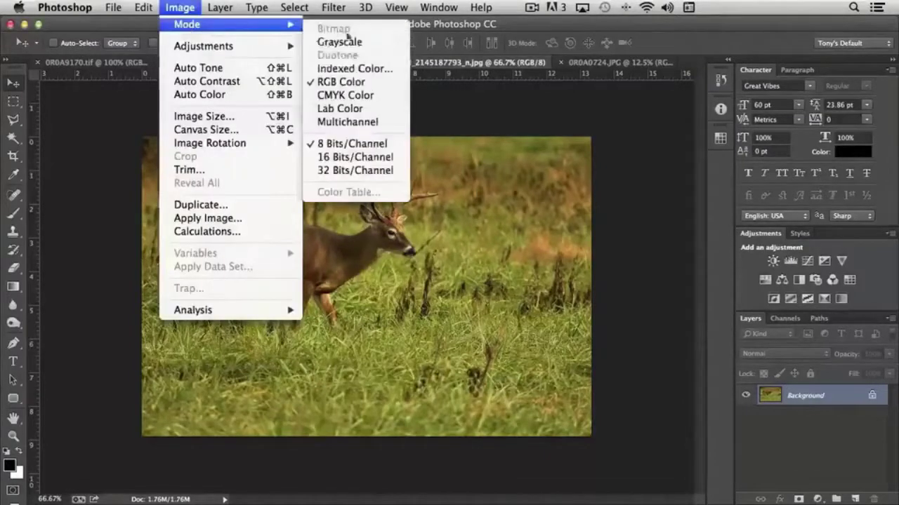
pyautogui.click(354, 67)
pyautogui.write('8')
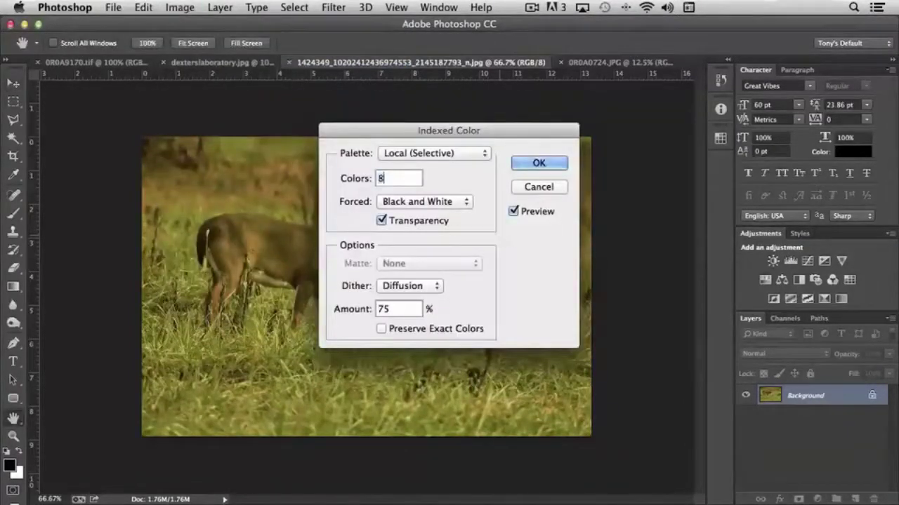
pyautogui.click(540, 164)
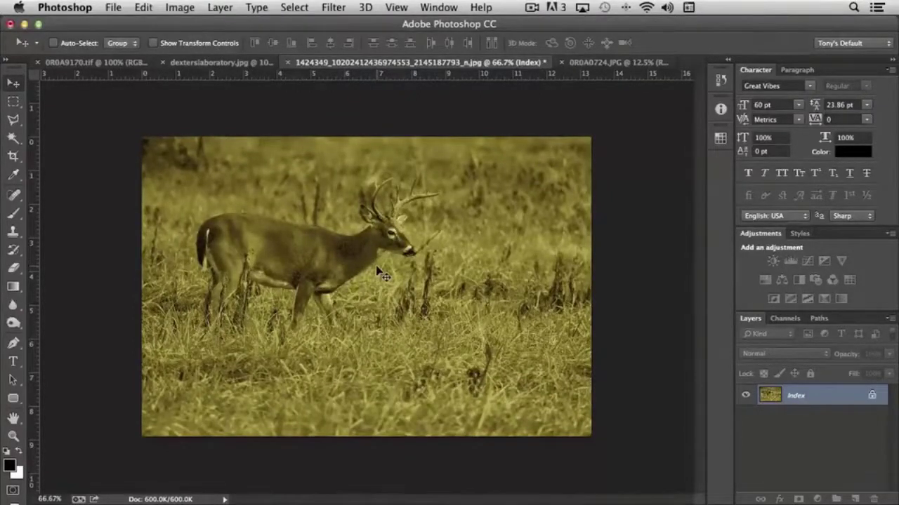
pyautogui.press('super+z')
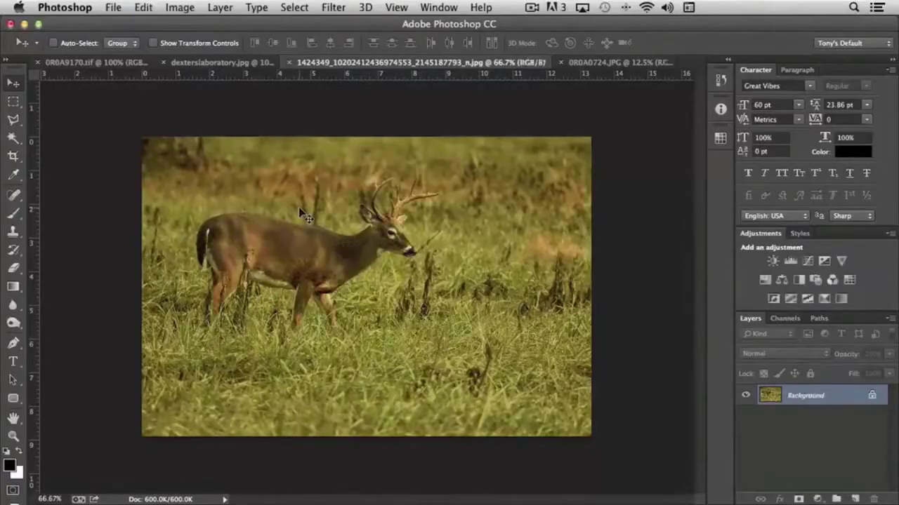
pyautogui.click(180, 7)
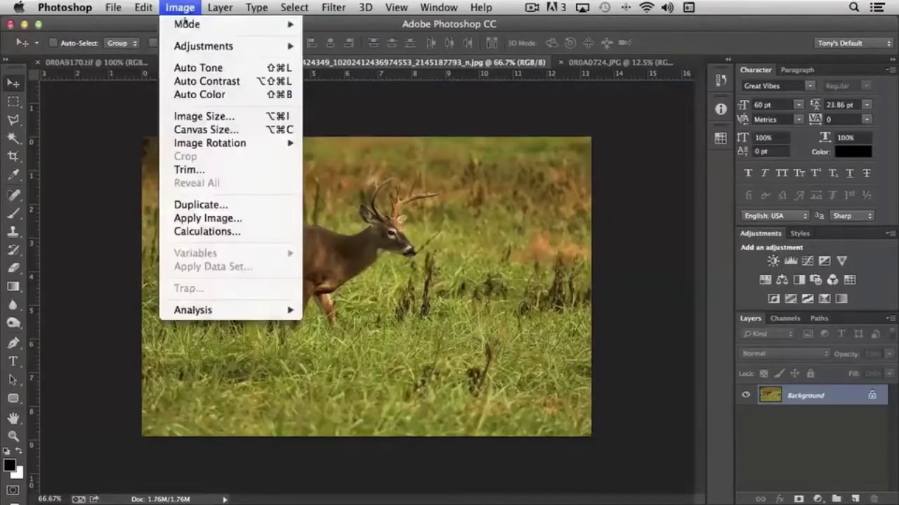
pyautogui.moveTo(184, 23)
pyautogui.click(351, 70)
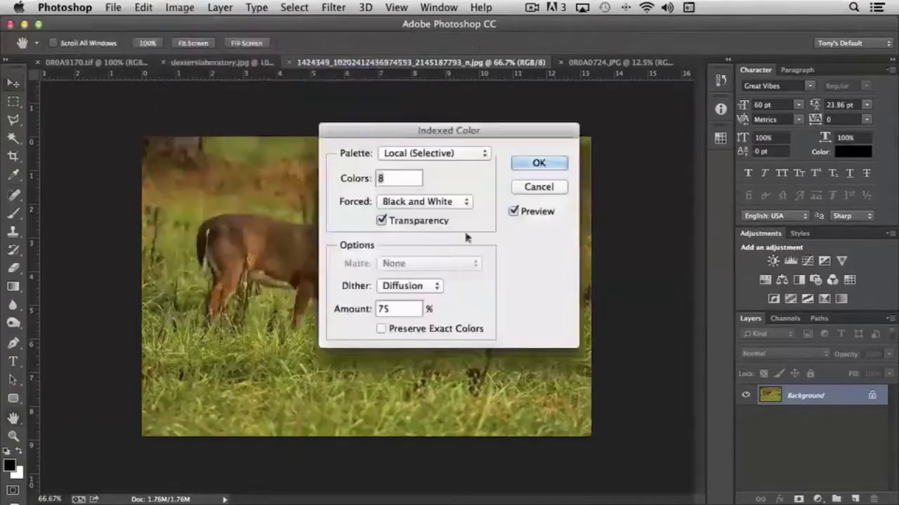
pyautogui.write('25')
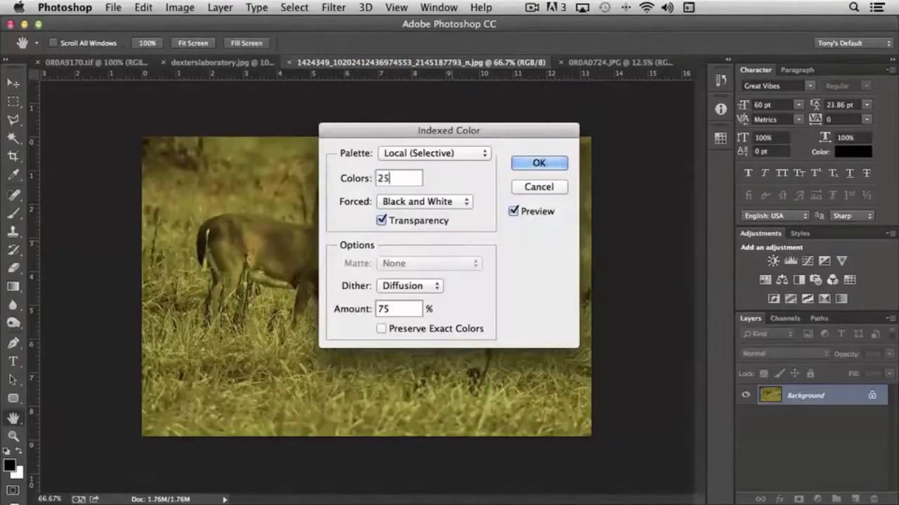
pyautogui.write('6')
pyautogui.click(539, 165)
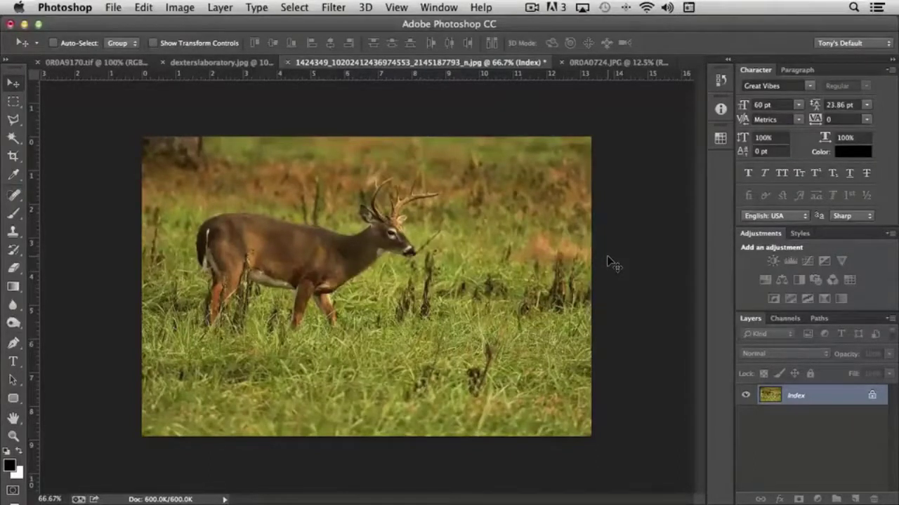
pyautogui.press('super+z')
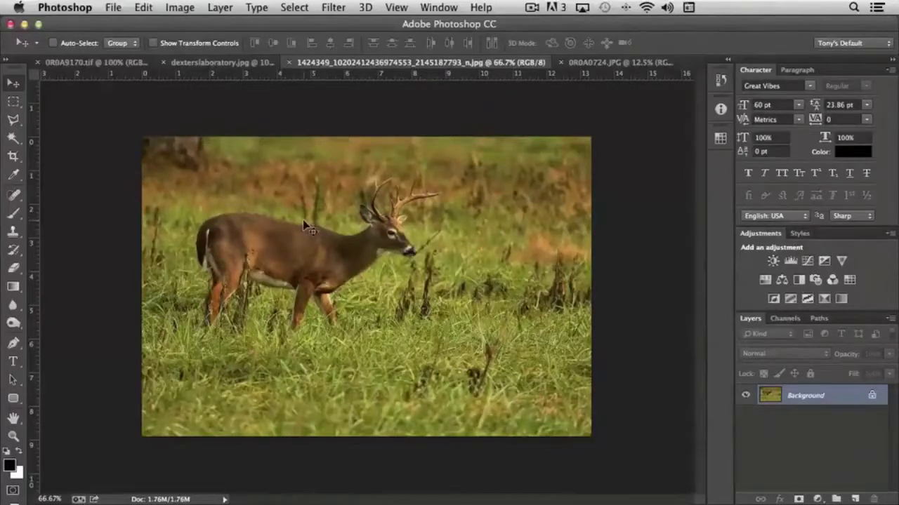
pyautogui.click(180, 7)
# Convert the photo to CMYK Color, accepting the U.S. Web Coated (SWOP) v2 profile warning
pyautogui.moveTo(232, 24)
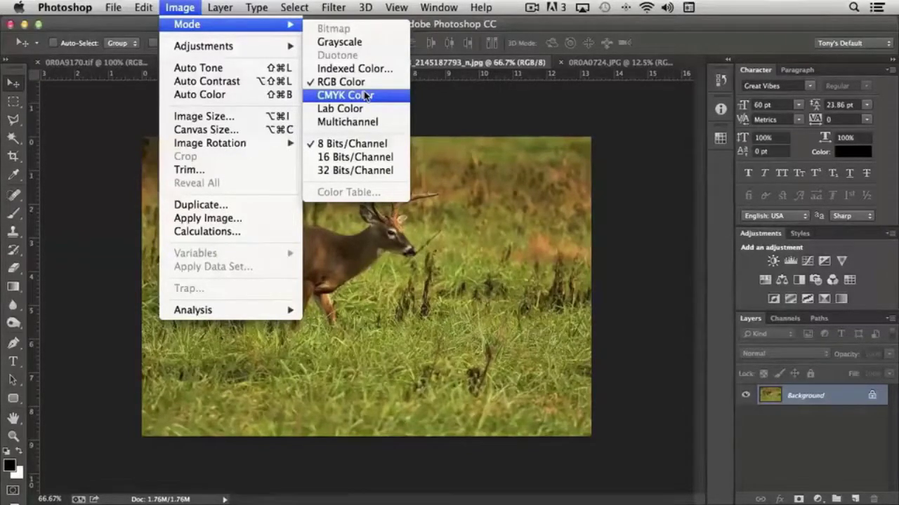
pyautogui.click(335, 97)
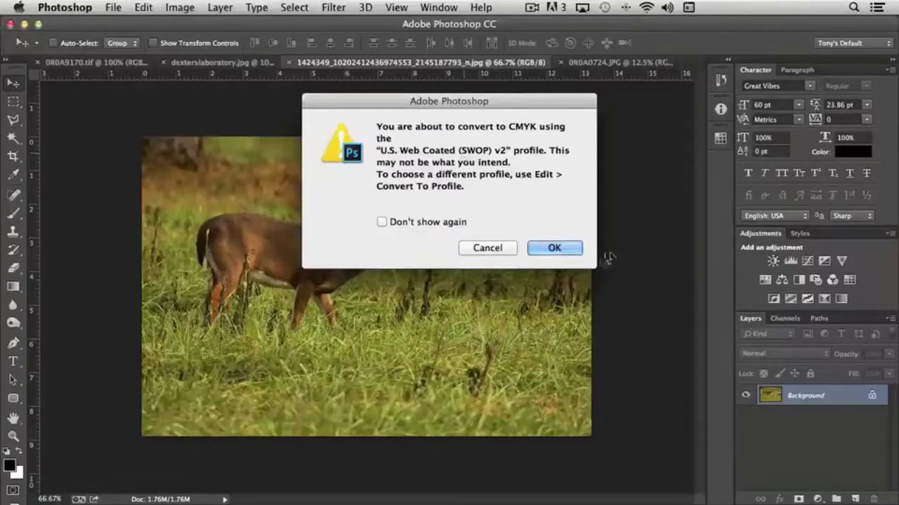
pyautogui.click(555, 250)
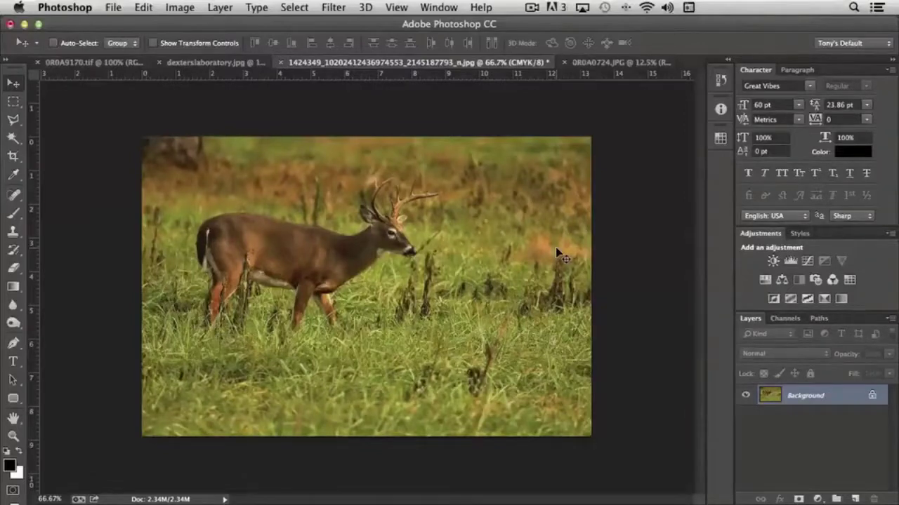
# Pick out-of-gamut bright green 48ef21 as foreground, then snap it to printable 6fbe44
pyautogui.click(10, 465)
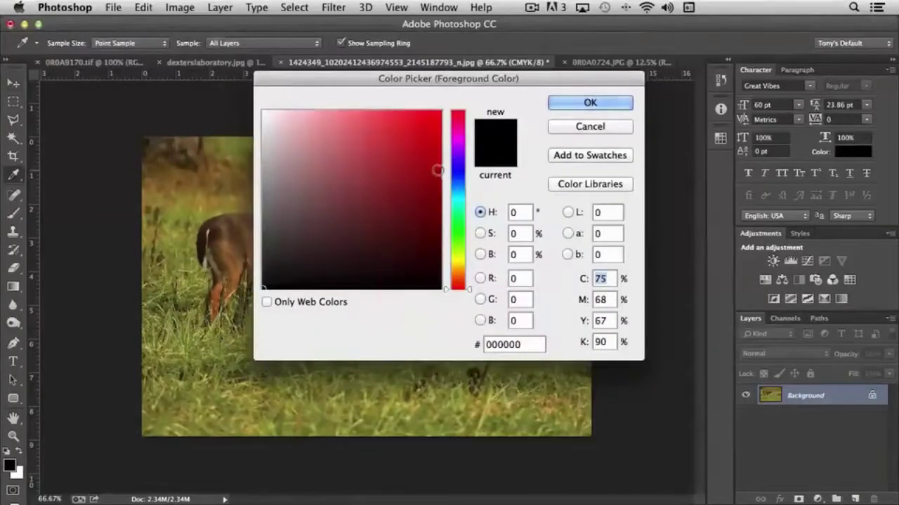
pyautogui.click(397, 145)
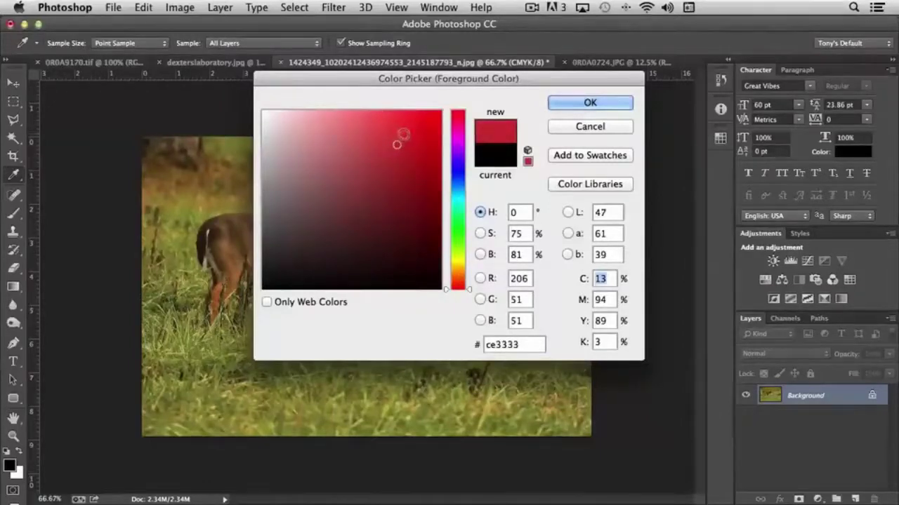
pyautogui.click(408, 131)
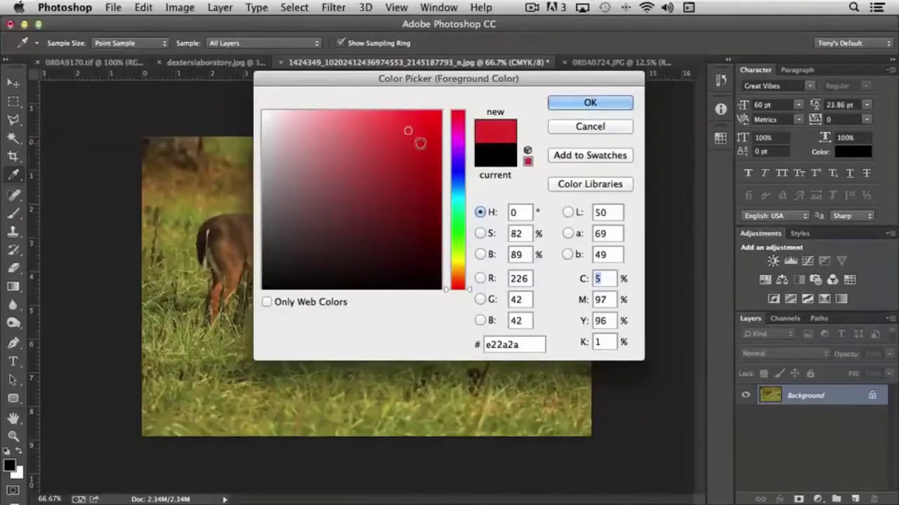
pyautogui.click(457, 236)
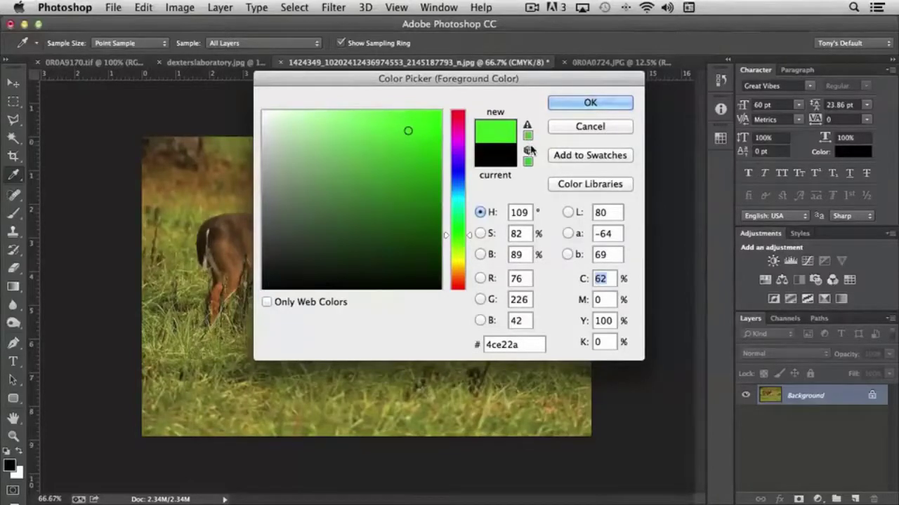
pyautogui.click(416, 124)
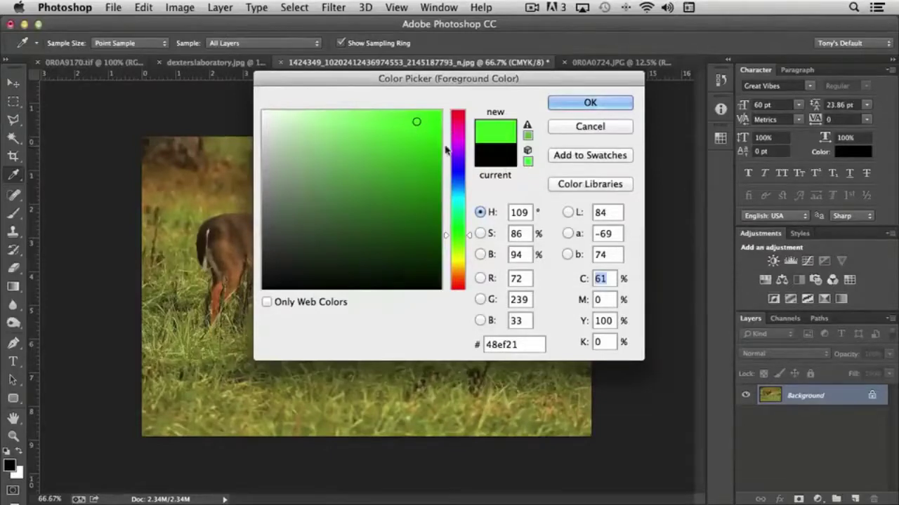
pyautogui.click(528, 136)
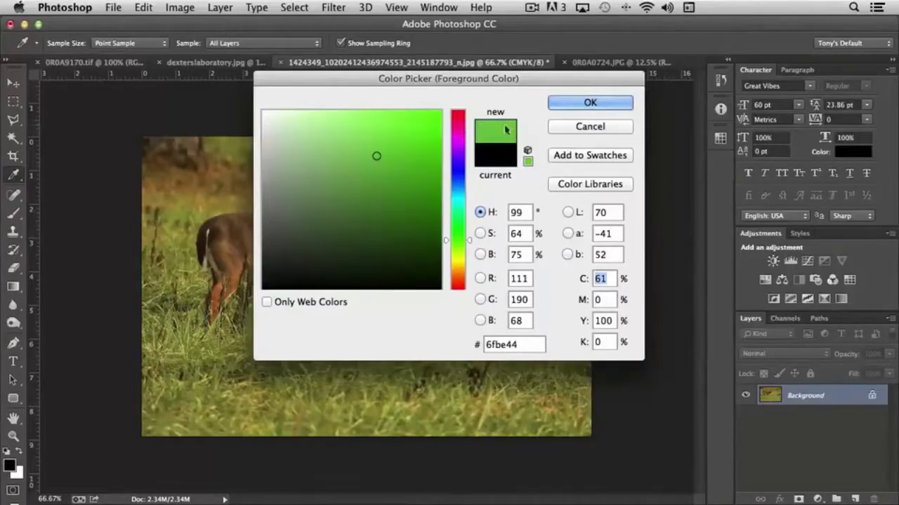
# Try several saturated greens and cyans, then cancel so the foreground stays black
pyautogui.click(421, 155)
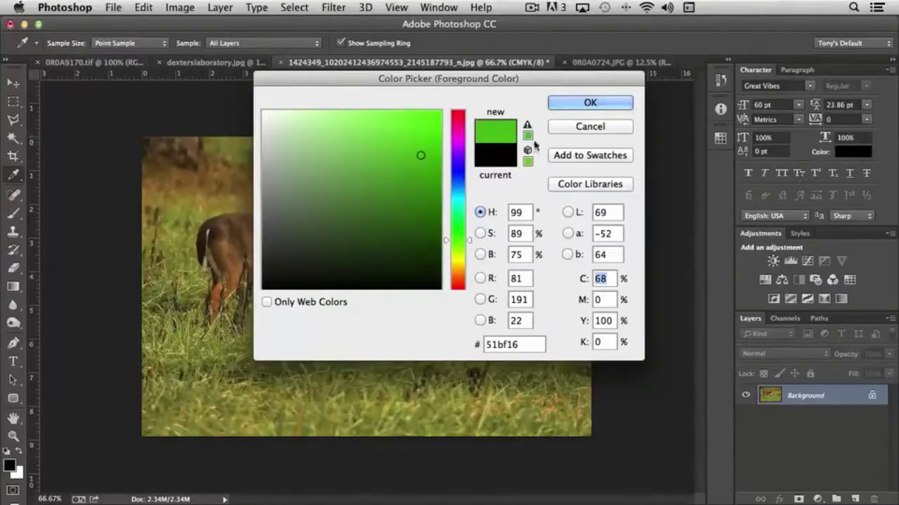
pyautogui.click(463, 195)
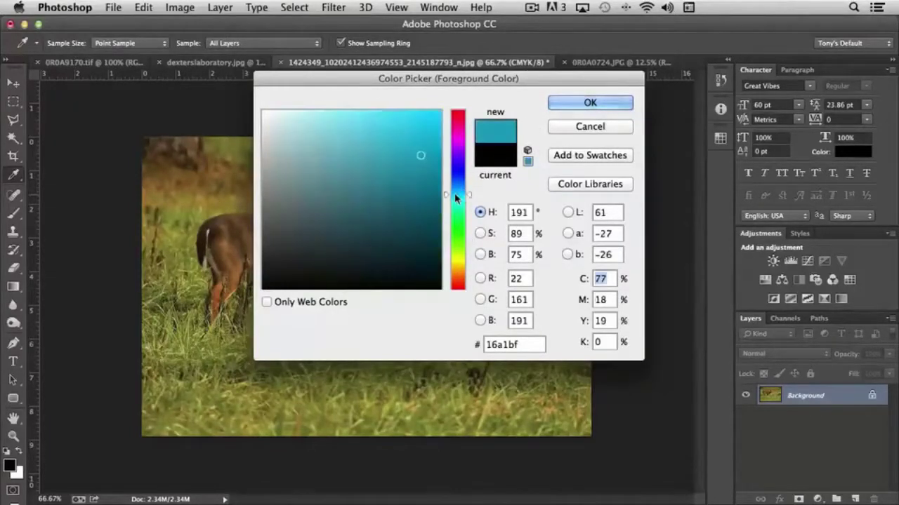
pyautogui.click(425, 132)
pyautogui.click(433, 118)
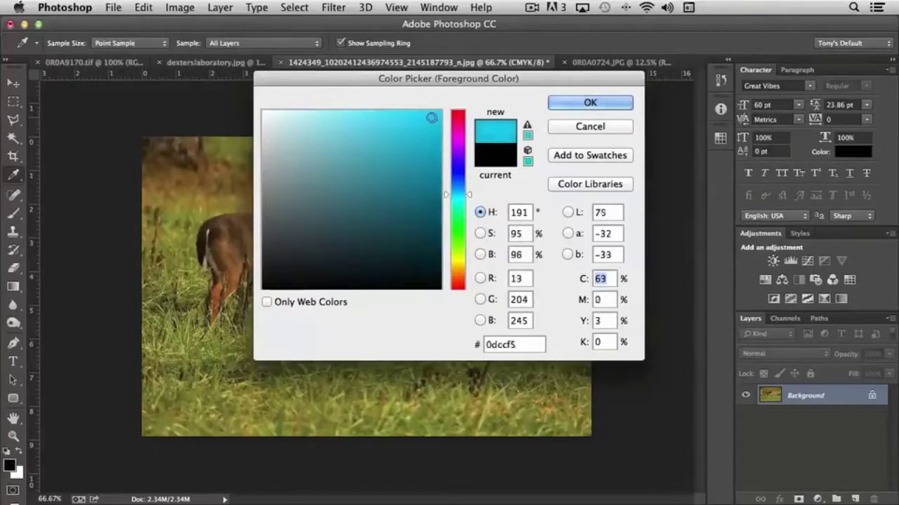
pyautogui.click(433, 124)
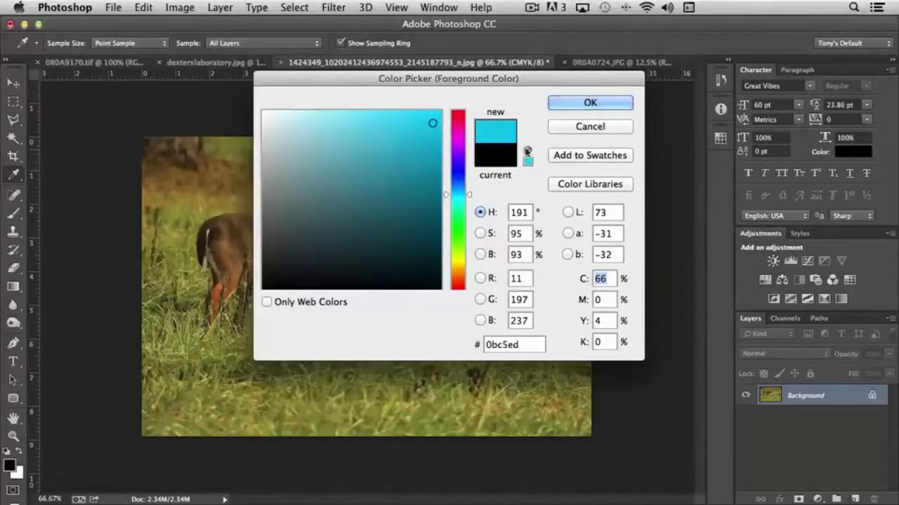
pyautogui.click(592, 125)
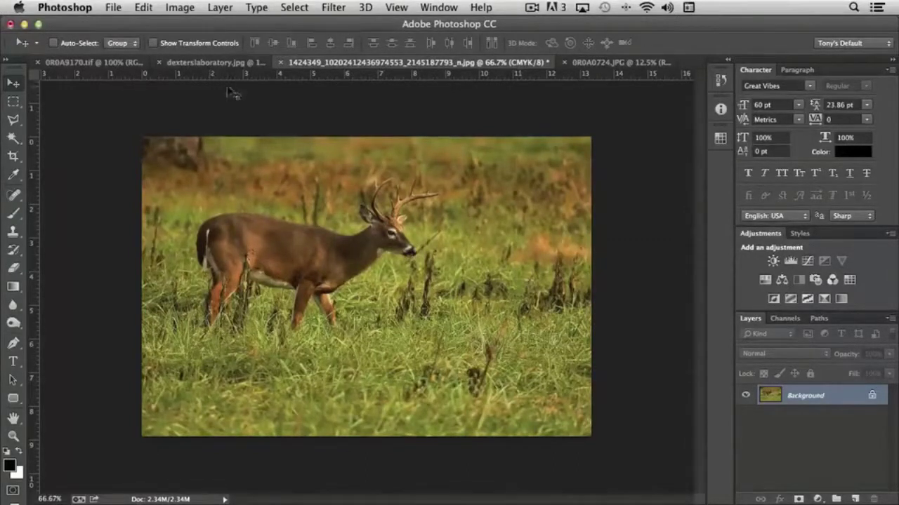
# Convert the deer photo to 8-bit Grayscale, confirming the discard of colour information
pyautogui.click(184, 8)
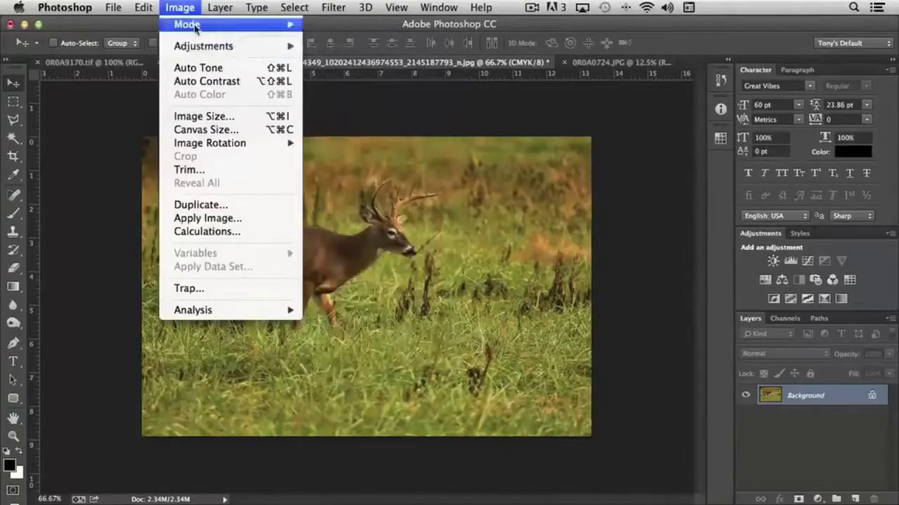
pyautogui.moveTo(210, 24)
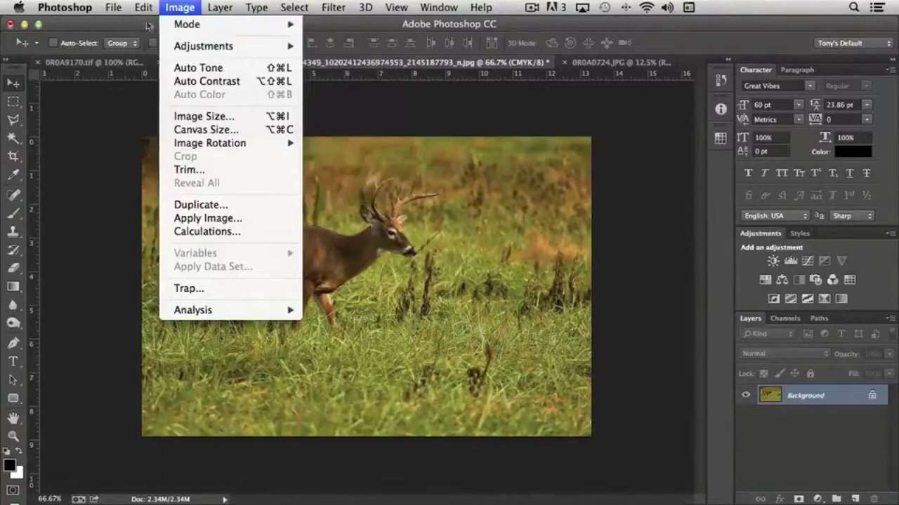
pyautogui.click(179, 9)
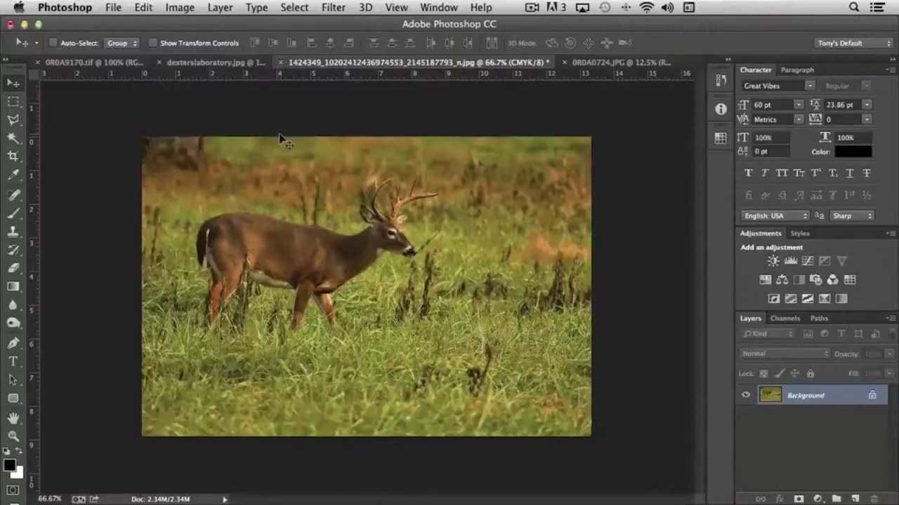
pyautogui.click(179, 7)
pyautogui.moveTo(181, 25)
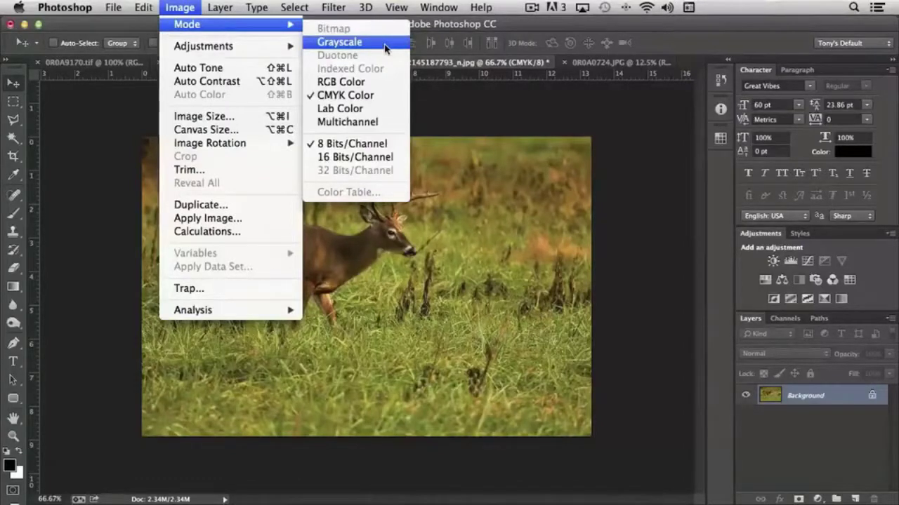
pyautogui.click(362, 46)
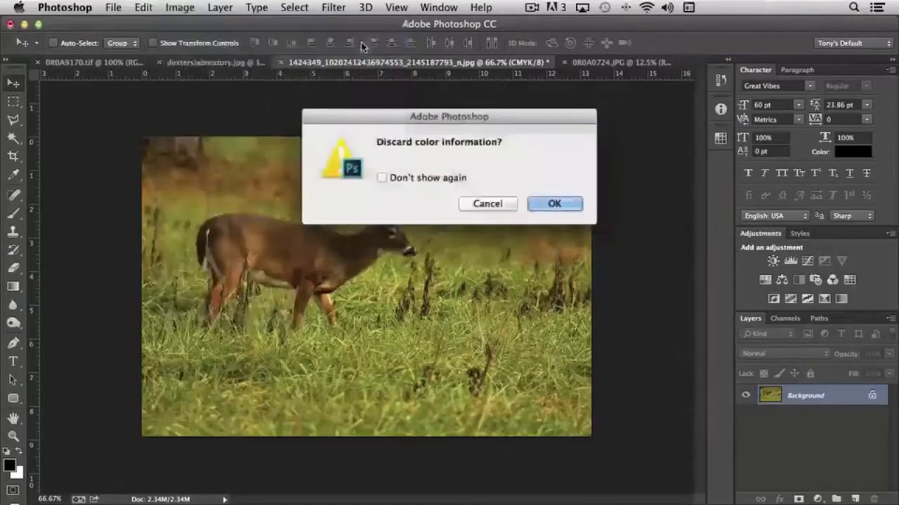
pyautogui.click(559, 202)
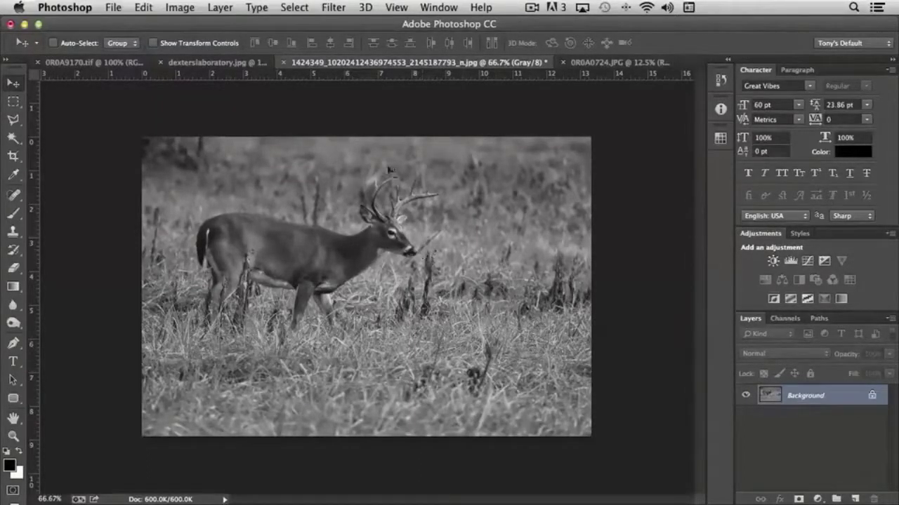
pyautogui.click(181, 9)
# Convert the photo to Bitmap at 72 pixels/inch output using Diffusion Dither
pyautogui.moveTo(187, 25)
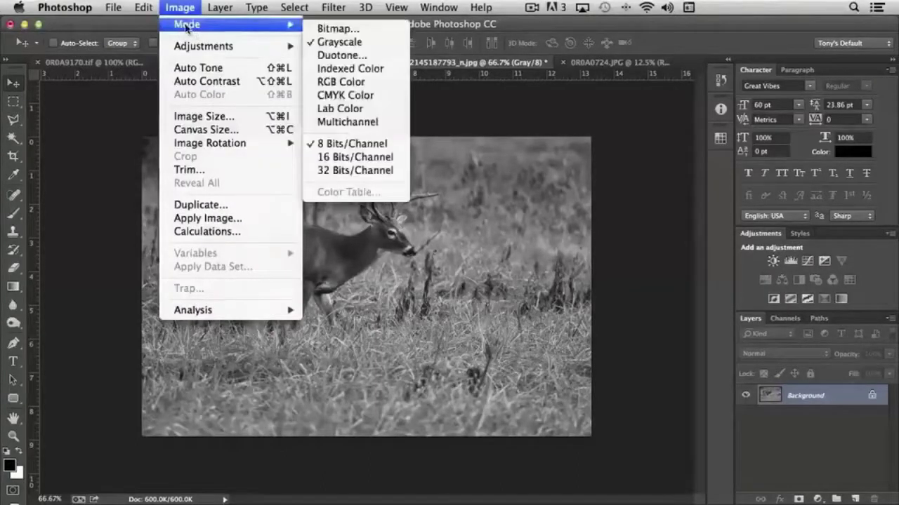
pyautogui.click(337, 29)
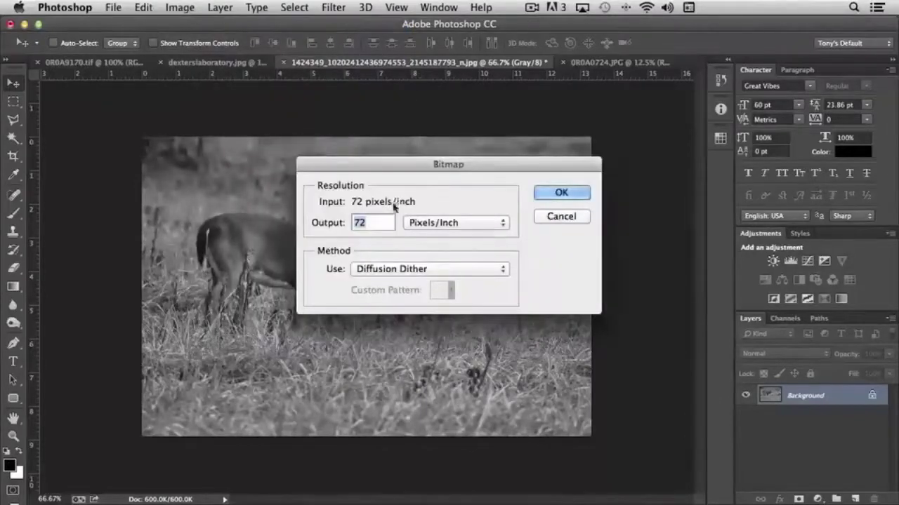
pyautogui.click(430, 274)
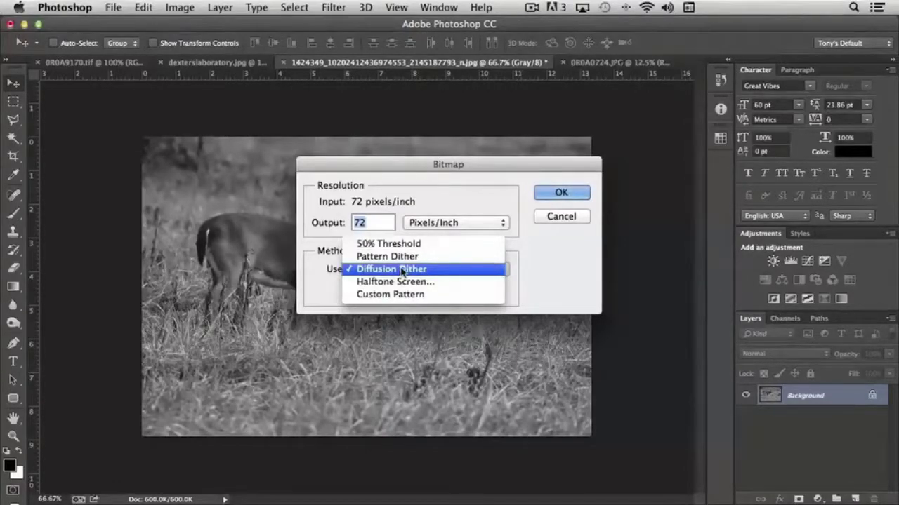
pyautogui.click(403, 272)
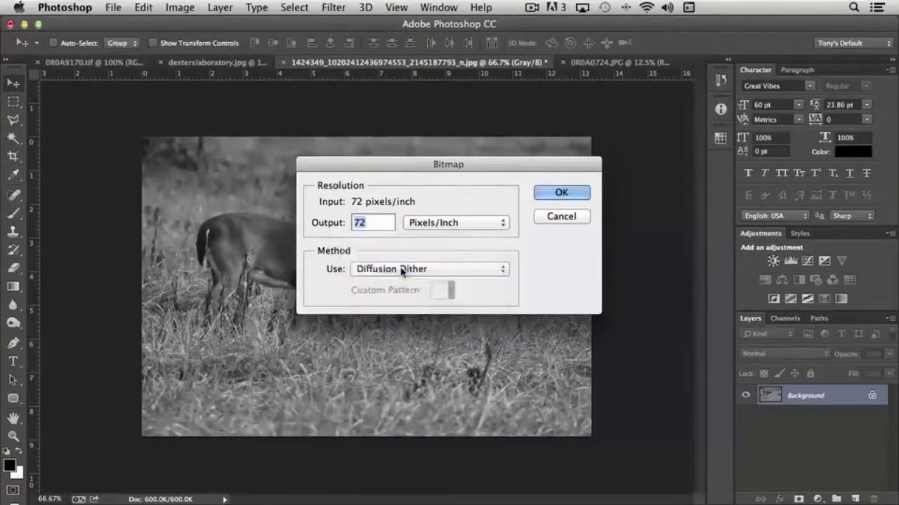
pyautogui.click(562, 194)
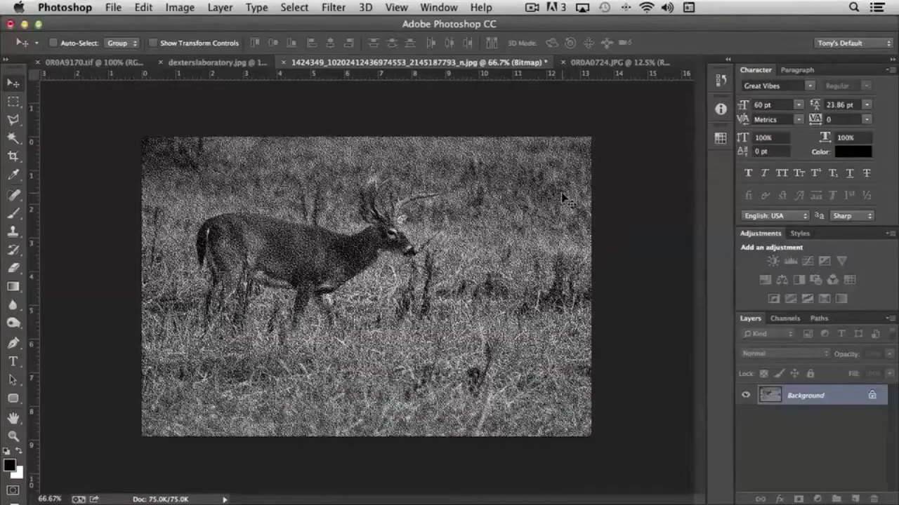
# Zoom in and out to inspect the dither, then undo back to 8-bit Grayscale
pyautogui.press('super+equal')
pyautogui.press('super+equal')
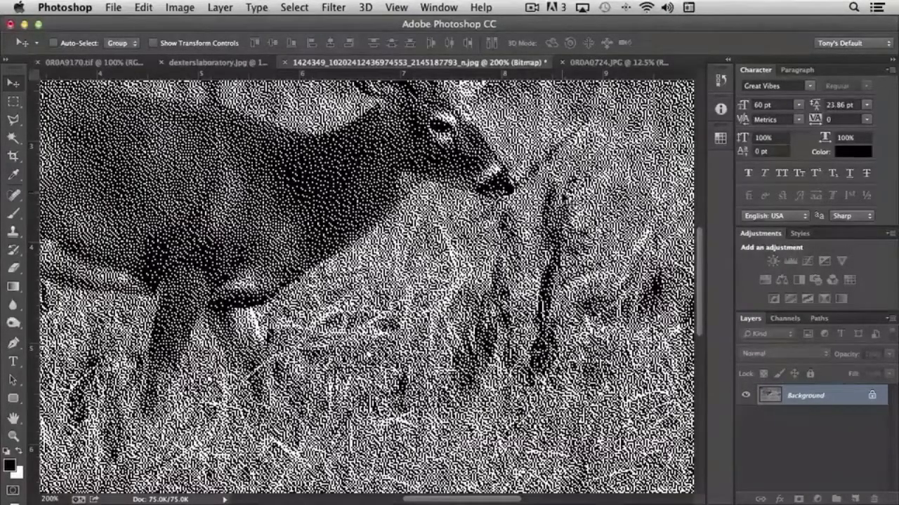
pyautogui.press('super+minus')
pyautogui.press('super+minus')
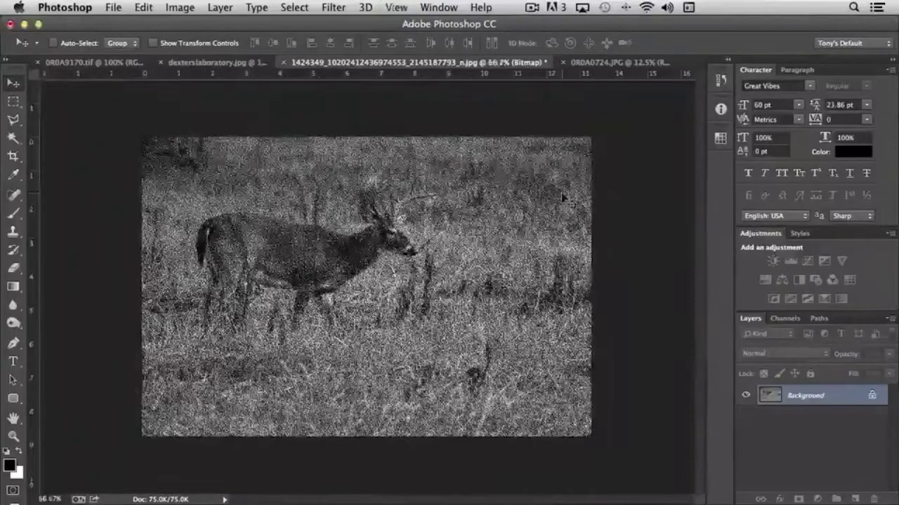
pyautogui.press('super+plus')
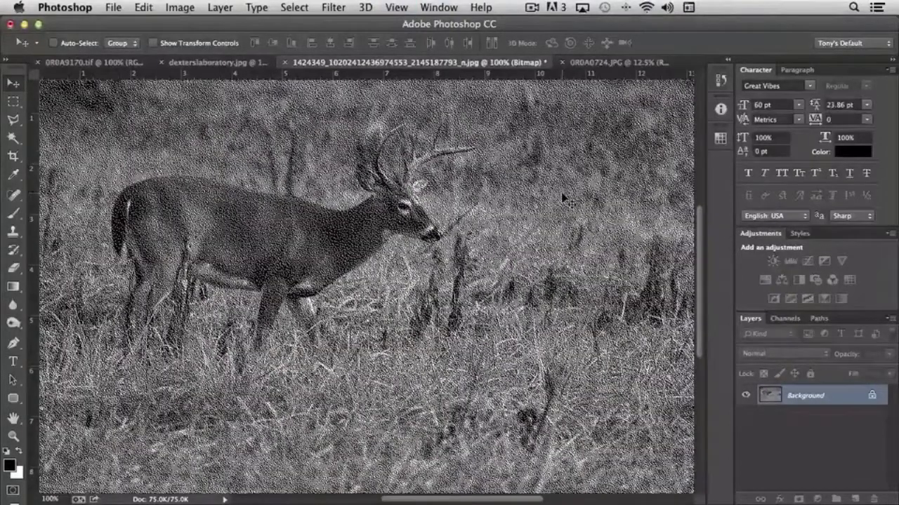
pyautogui.press('super+z')
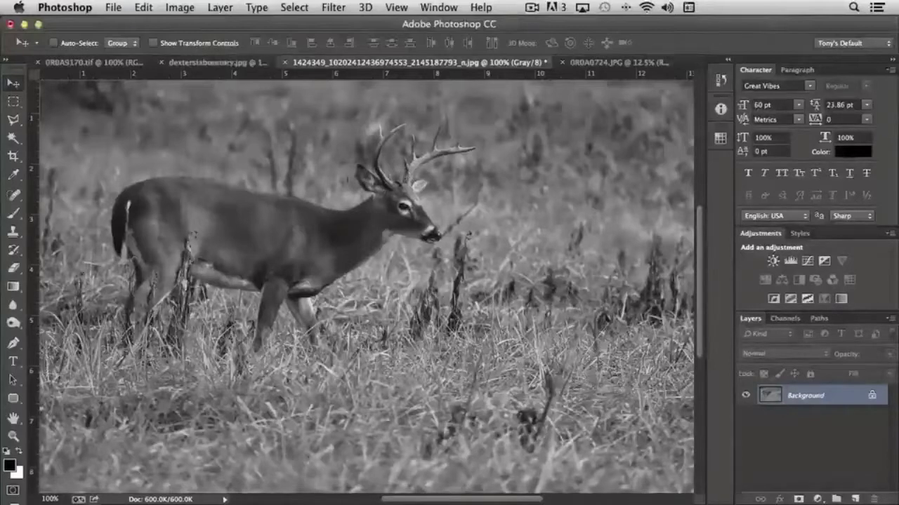
# Start a Duotone conversion and set the type to a two-ink Duotone
pyautogui.click(181, 9)
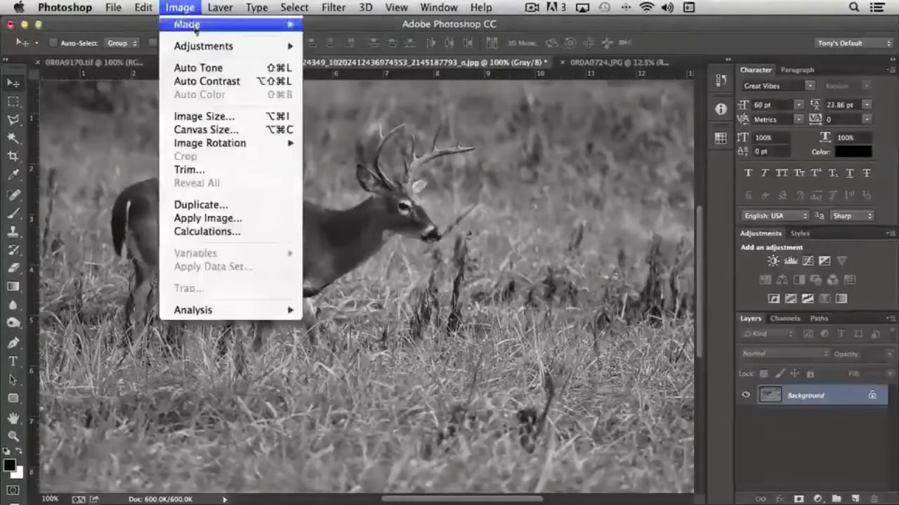
pyautogui.moveTo(266, 23)
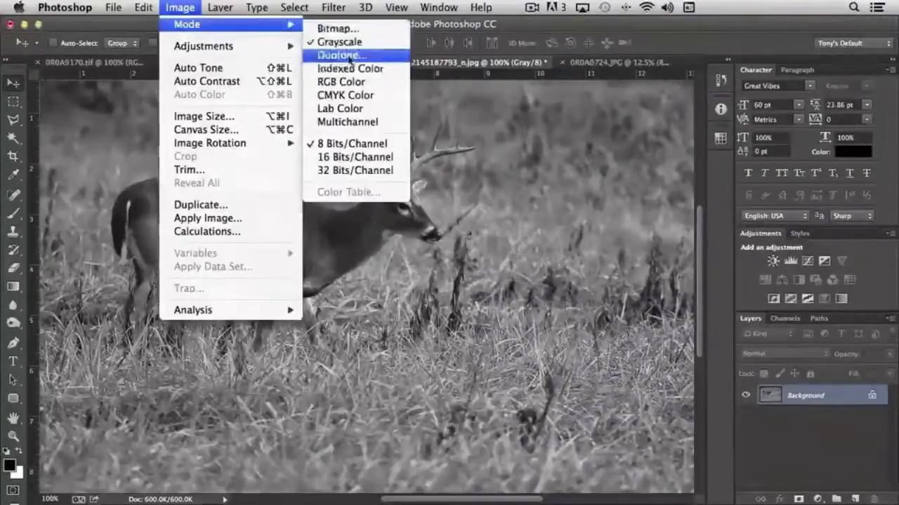
pyautogui.click(343, 55)
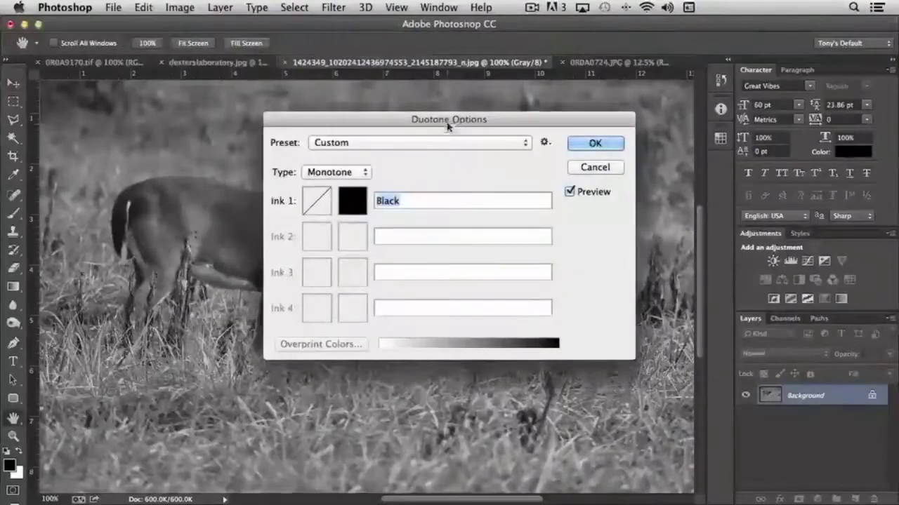
pyautogui.moveTo(446, 124); pyautogui.dragTo(620, 174)
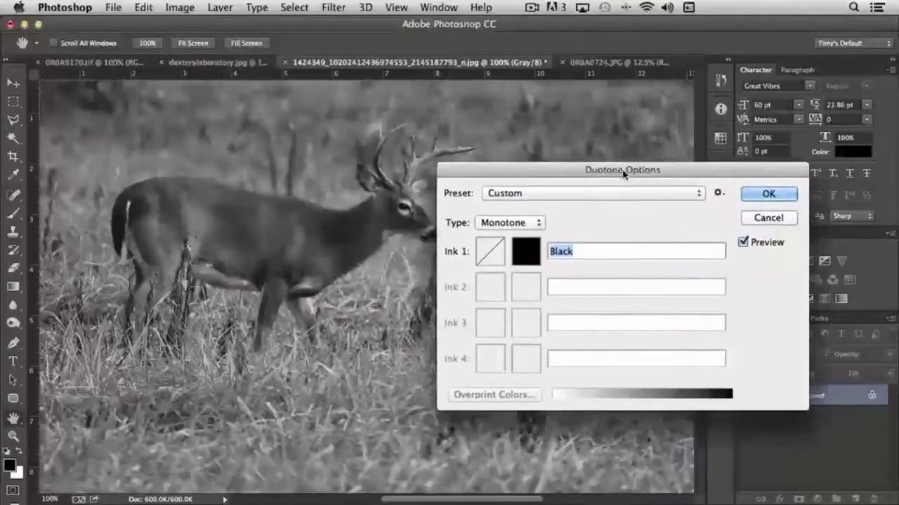
pyautogui.click(517, 222)
pyautogui.click(518, 235)
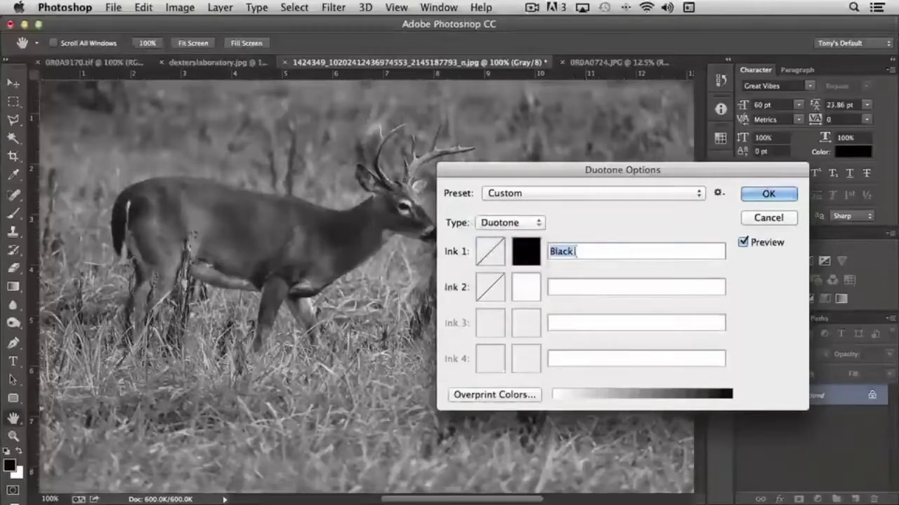
# Give Ink 2 an olive colour #847124 at hue 48
pyautogui.click(525, 288)
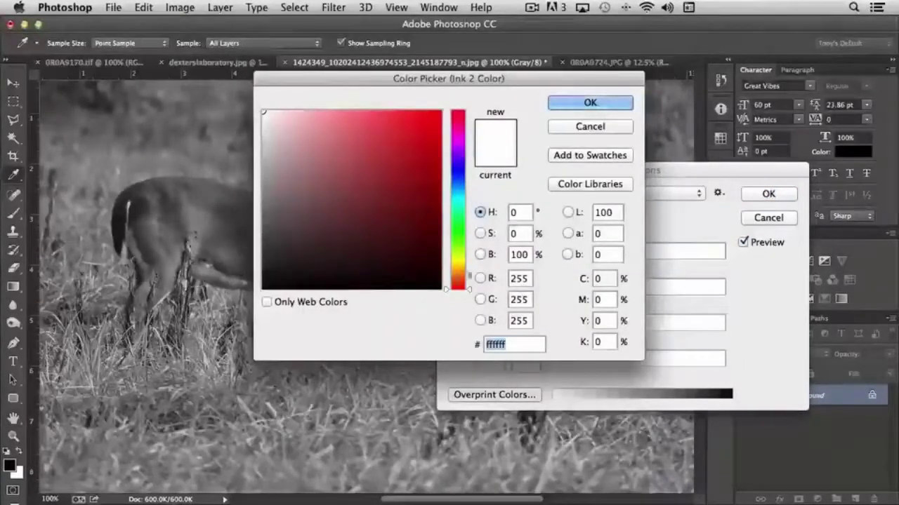
pyautogui.click(457, 266)
pyautogui.click(392, 197)
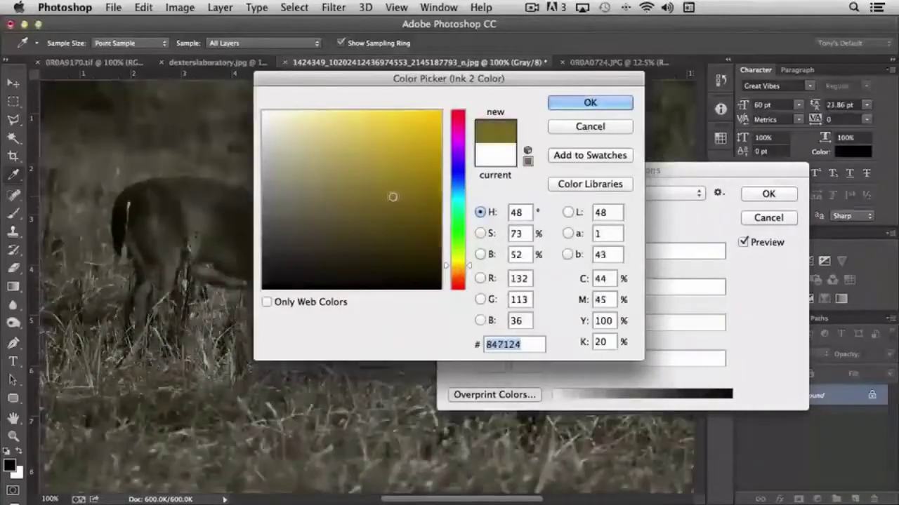
pyautogui.click(601, 102)
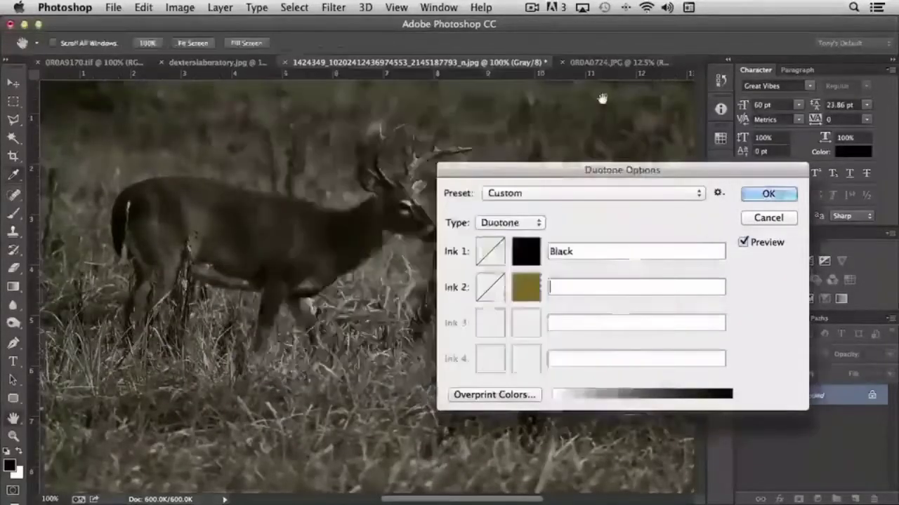
pyautogui.moveTo(551, 170); pyautogui.dragTo(658, 113)
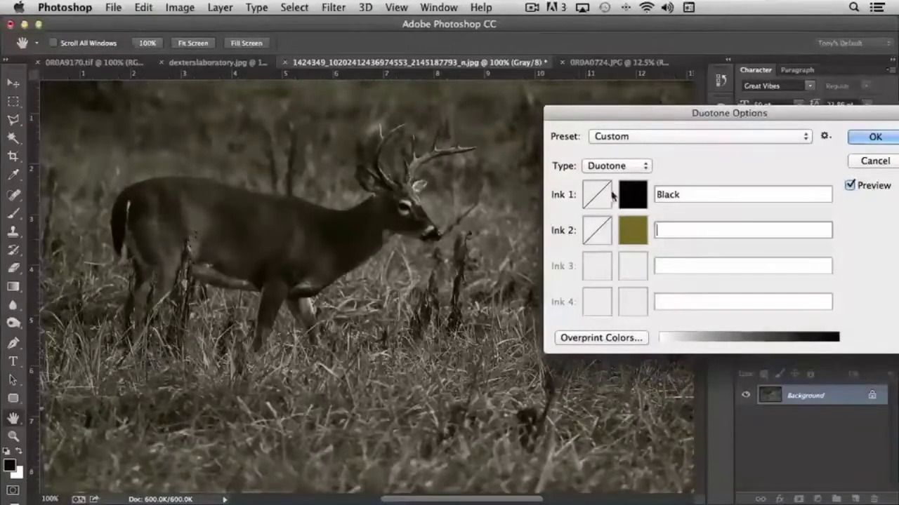
pyautogui.click(596, 231)
pyautogui.moveTo(436, 152); pyautogui.dragTo(644, 261)
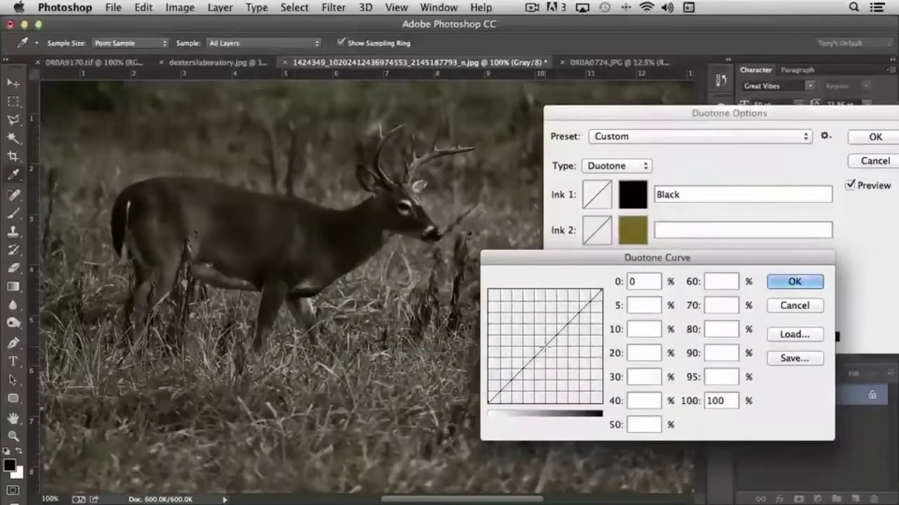
pyautogui.moveTo(545, 346); pyautogui.dragTo(523, 331)
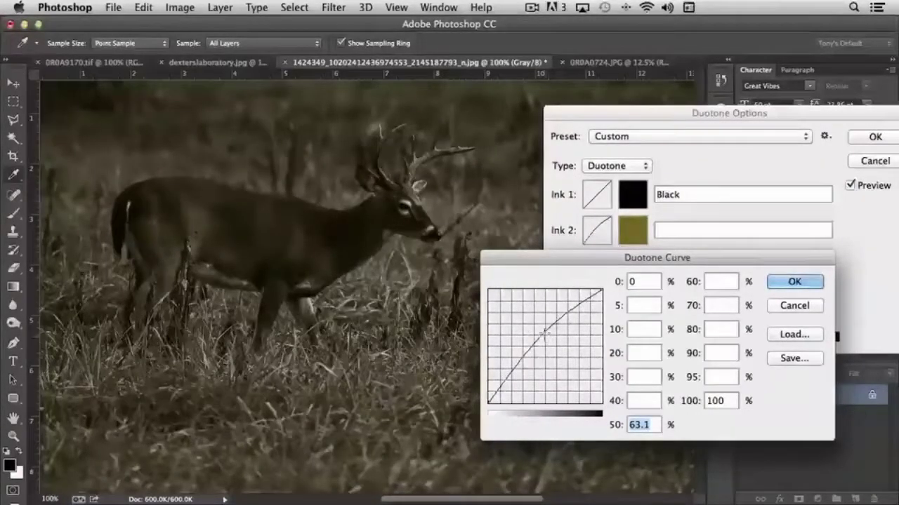
pyautogui.moveTo(545, 334); pyautogui.dragTo(546, 329)
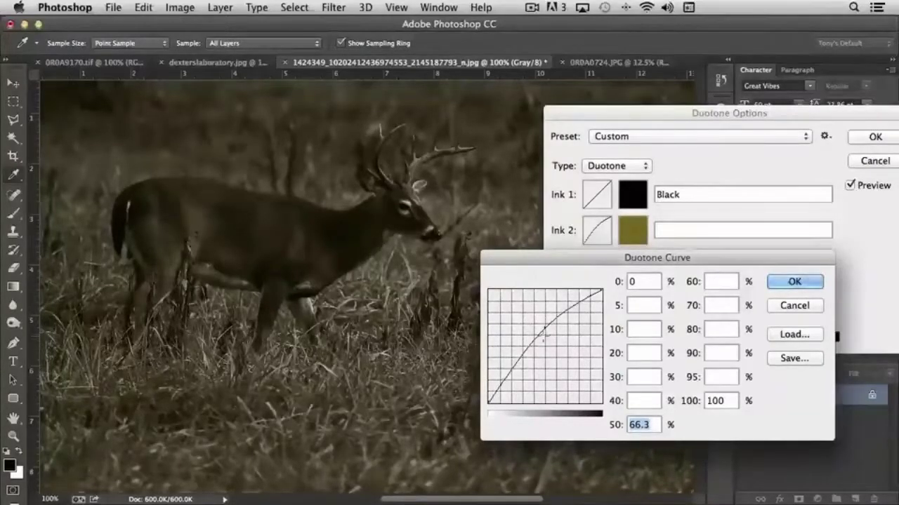
pyautogui.moveTo(545, 337); pyautogui.dragTo(535, 356)
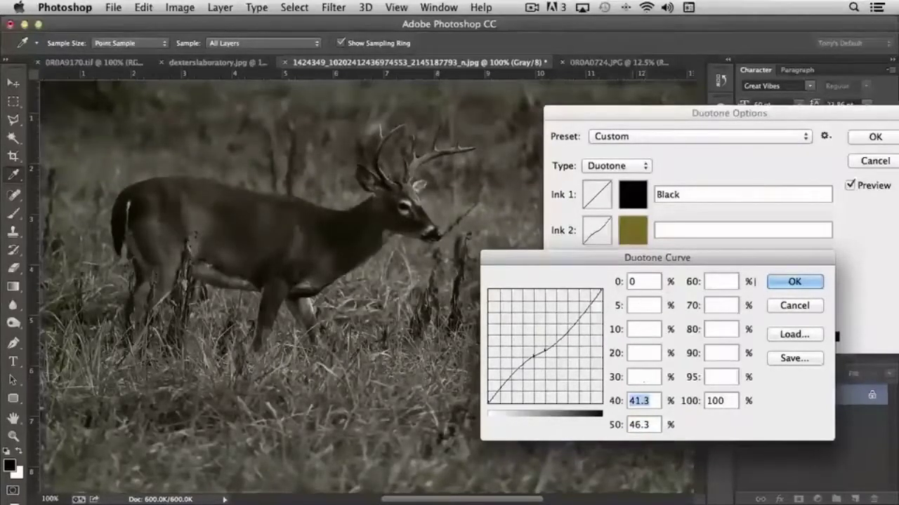
pyautogui.press('Return')
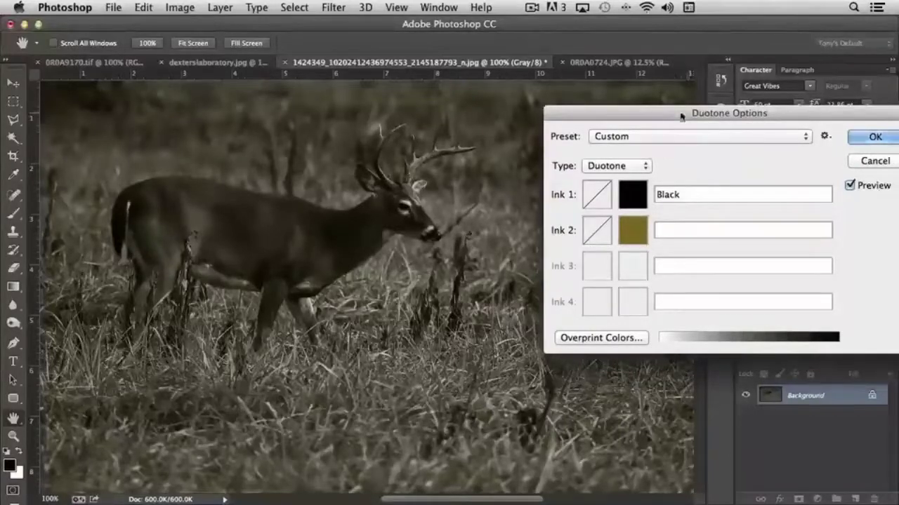
# Preview the Warm Gray 8 bl 3, Warm Gray 11 bl 2 and magenta bl 3 duotone presets
pyautogui.moveTo(682, 116); pyautogui.dragTo(608, 110)
pyautogui.click(613, 129)
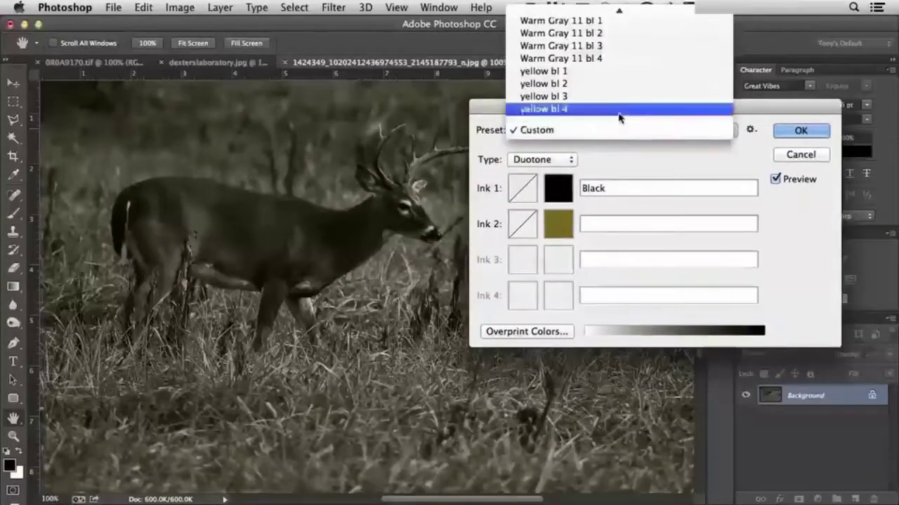
pyautogui.scroll(5, 621, 117)
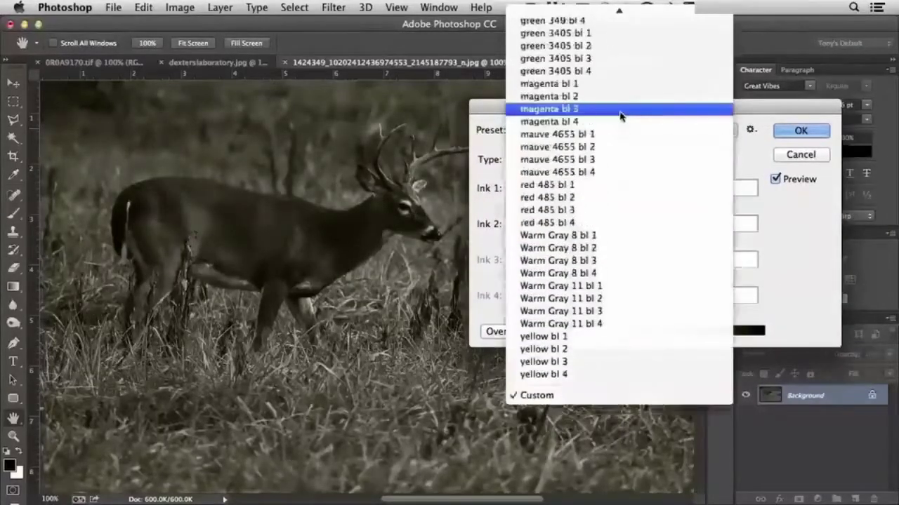
pyautogui.click(588, 262)
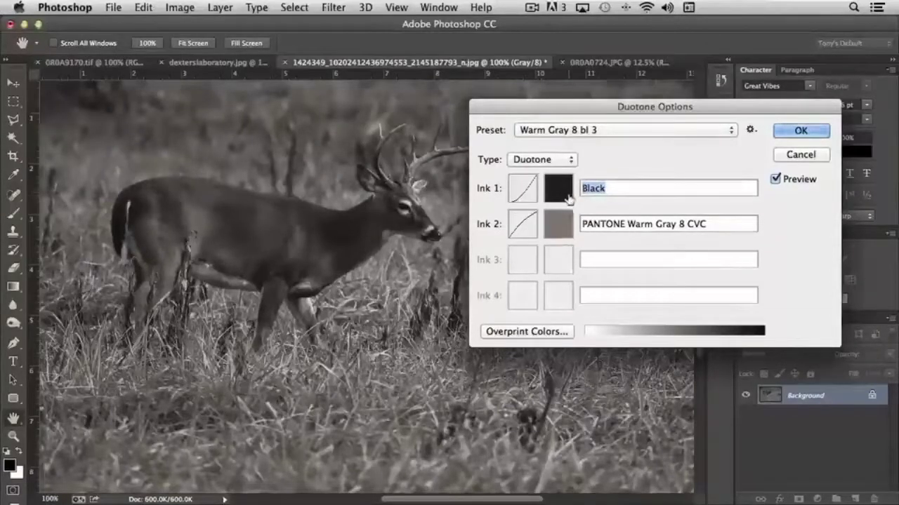
pyautogui.click(604, 124)
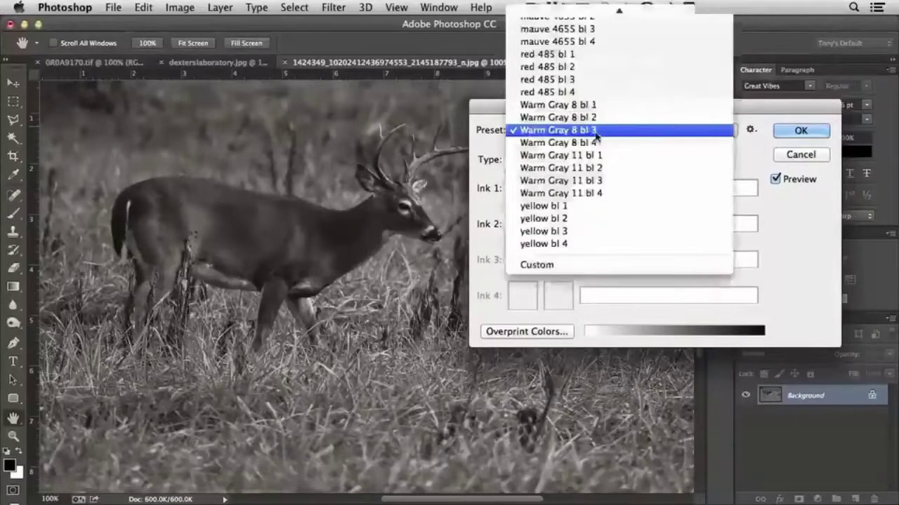
pyautogui.click(593, 170)
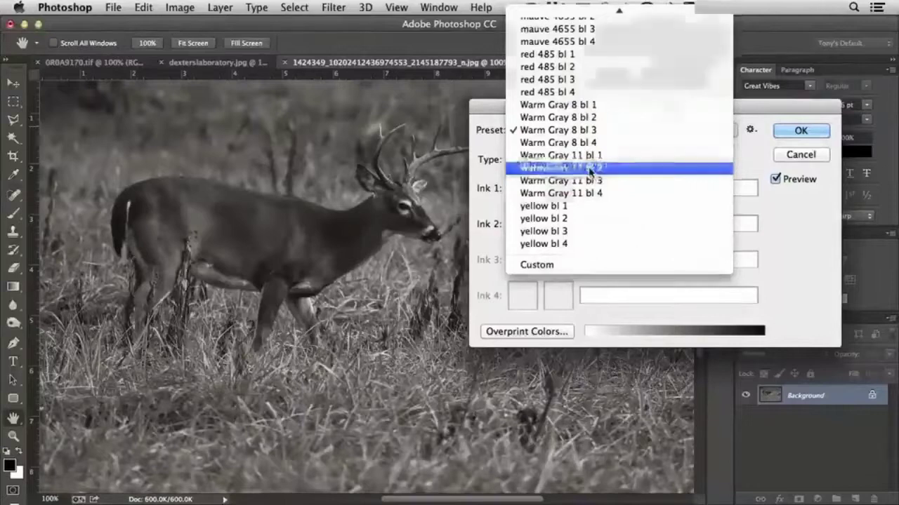
pyautogui.click(597, 130)
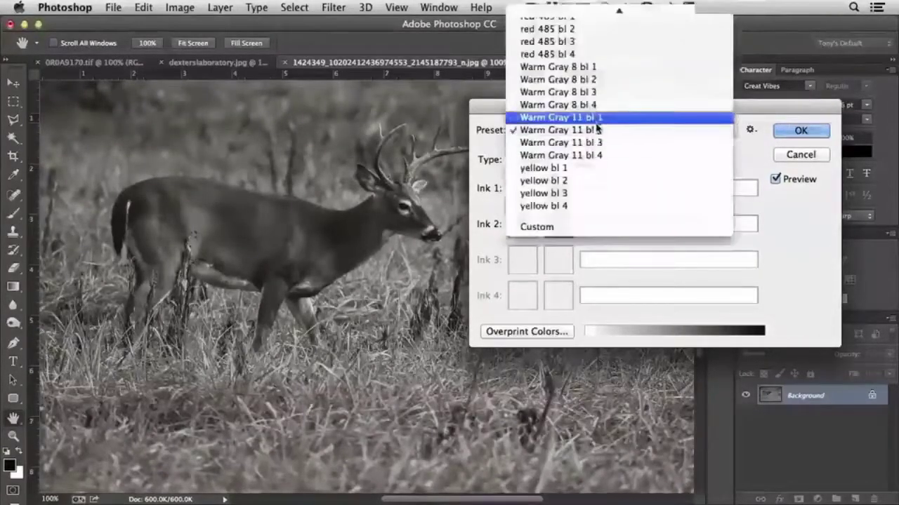
pyautogui.scroll(5, 567, 200)
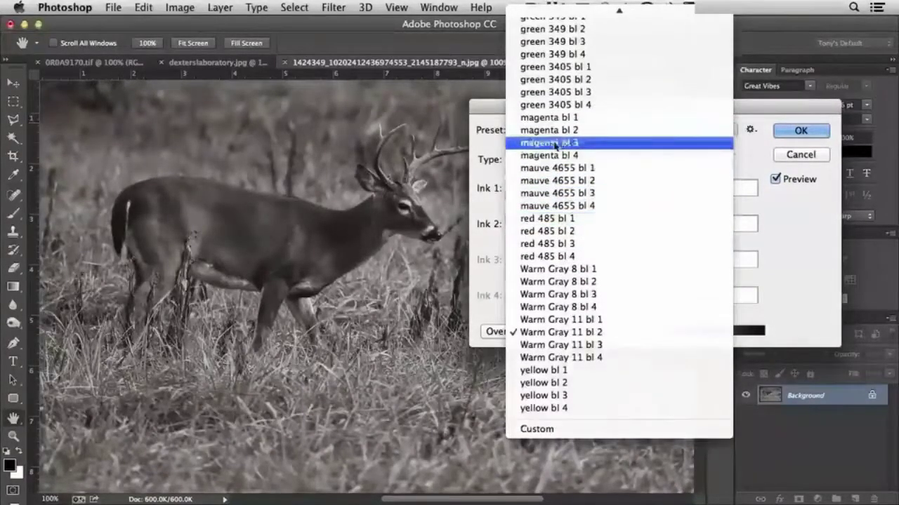
pyautogui.click(554, 143)
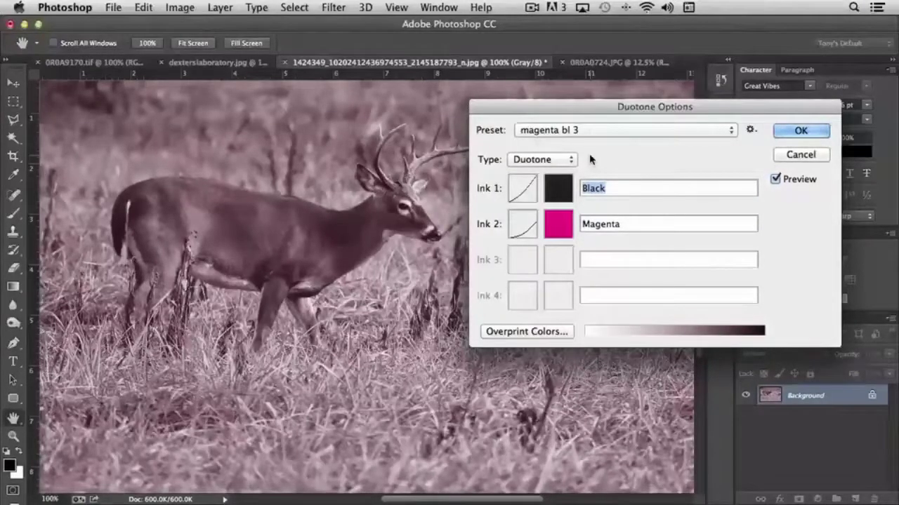
# Try green 3405 bl 2, then apply the Cool Gray 7 bl 4 preset
pyautogui.click(577, 132)
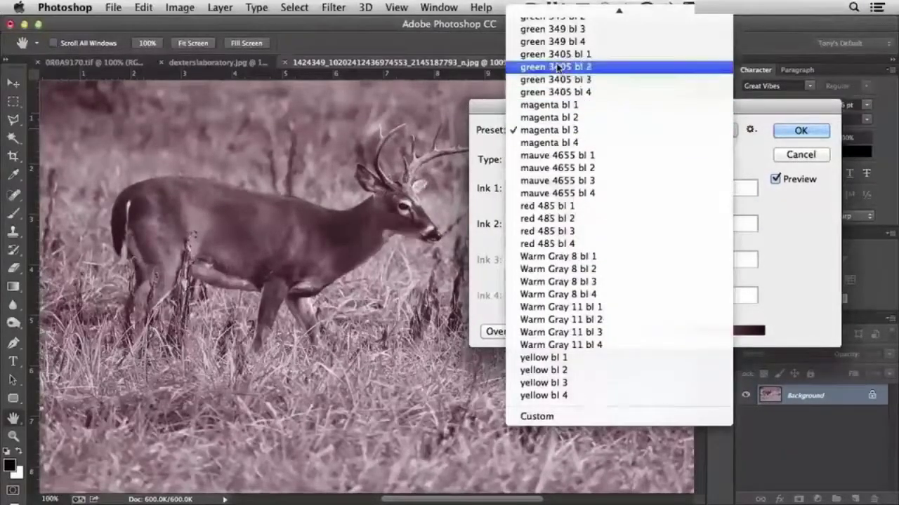
pyautogui.click(556, 66)
pyautogui.click(583, 131)
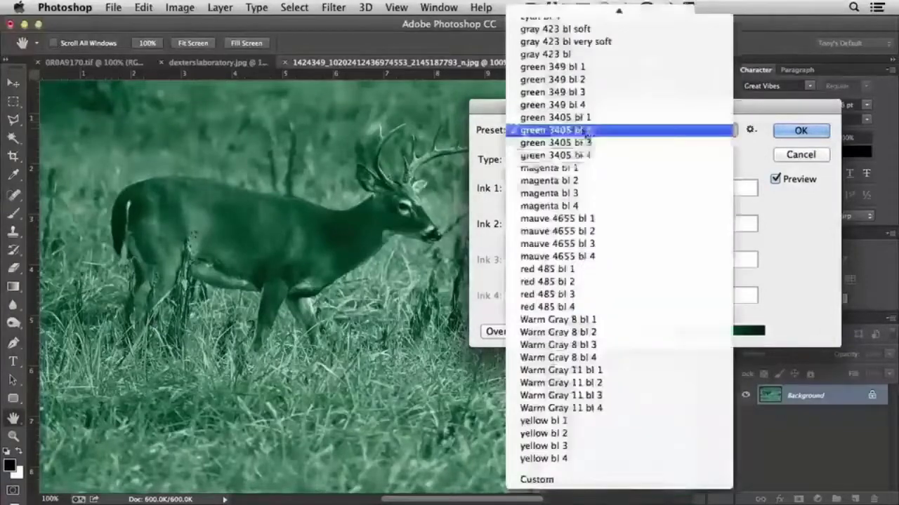
pyautogui.scroll(8, 590, 141)
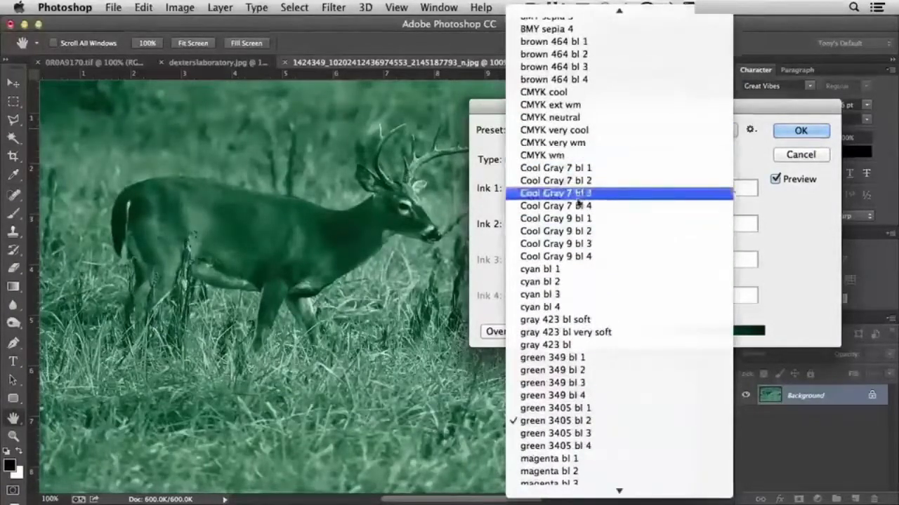
pyautogui.click(578, 206)
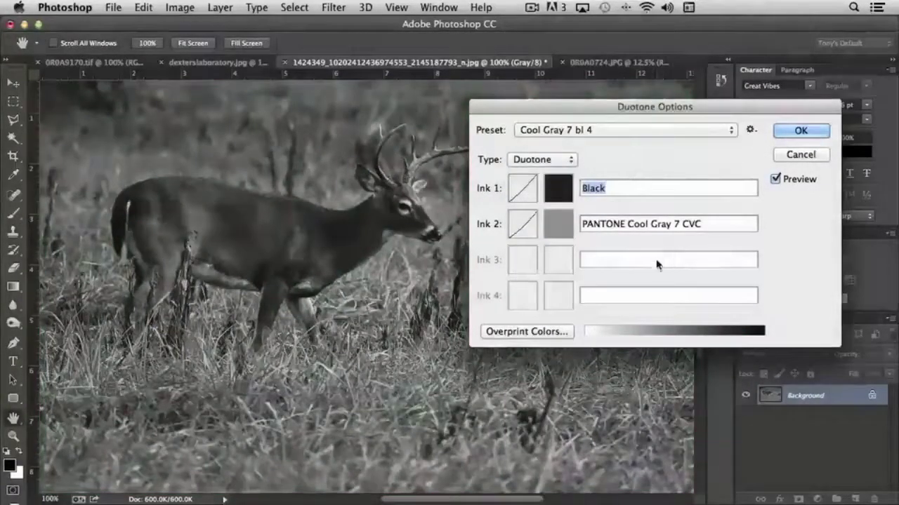
pyautogui.click(799, 131)
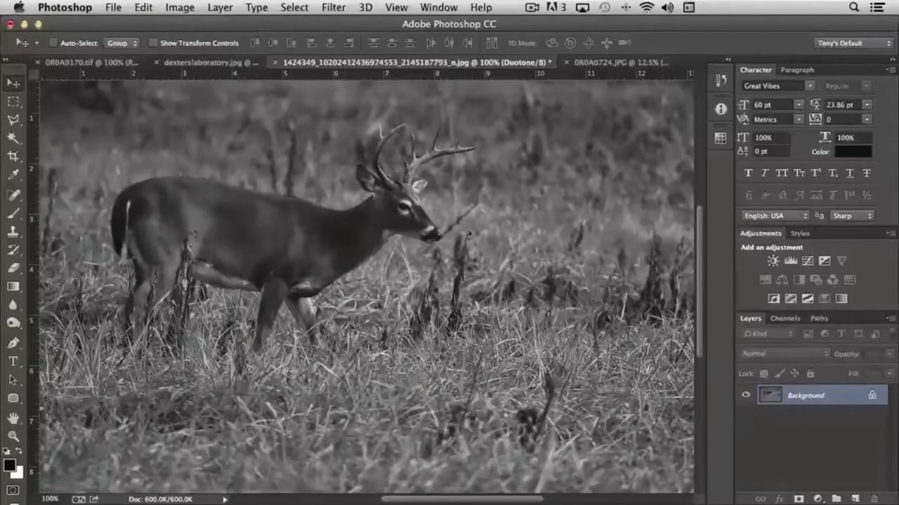
# Convert the Cool Gray duotone deer photo to RGB Color mode, giving an RGB/8 document
pyautogui.click(180, 7)
pyautogui.moveTo(187, 24)
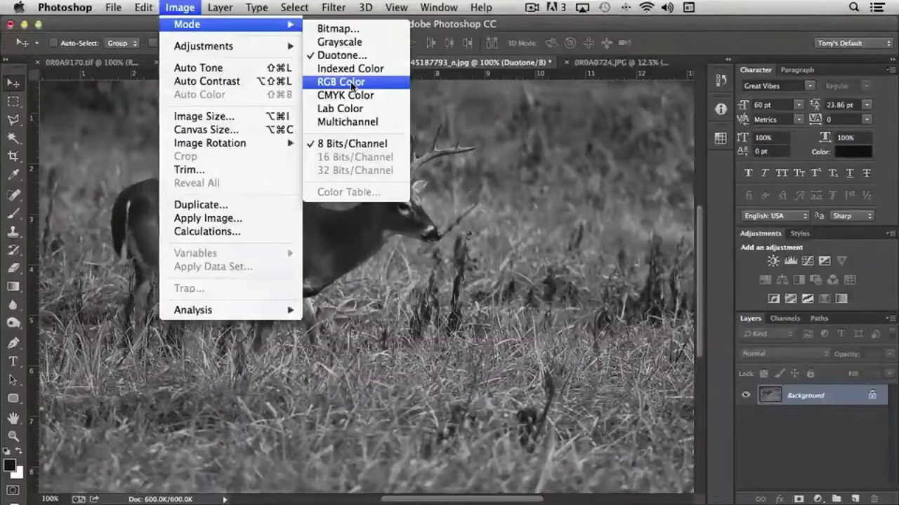
pyautogui.click(350, 82)
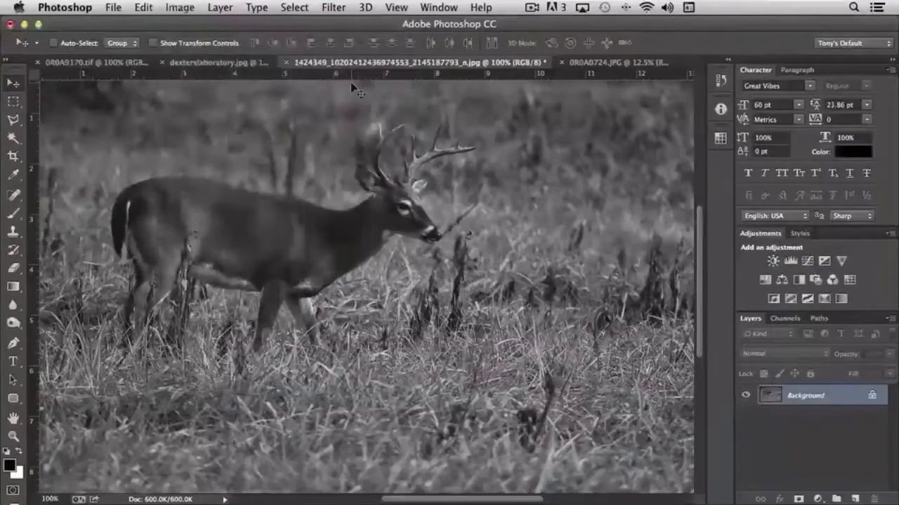